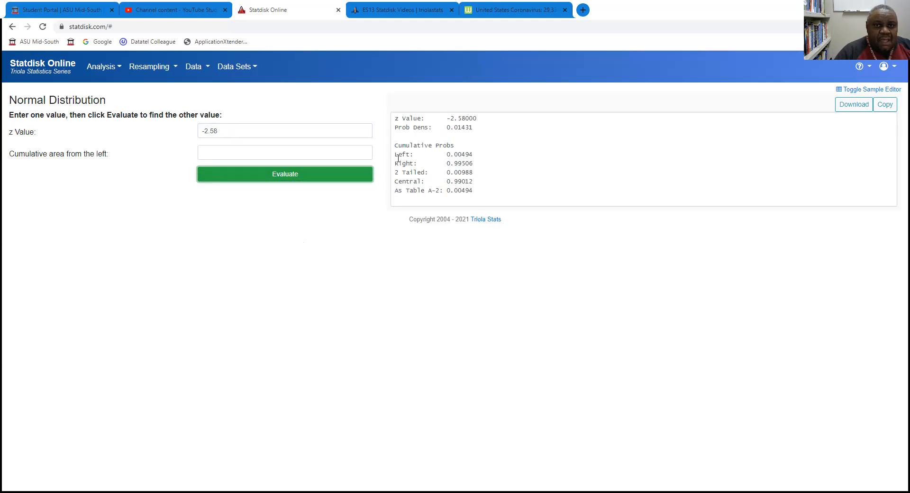
Highlight the left cumulative probability for z = -2.58, then evaluate a z value of 0.65 and highlight its left cumulative probability.
left_click_drag(393, 154, 476, 160)
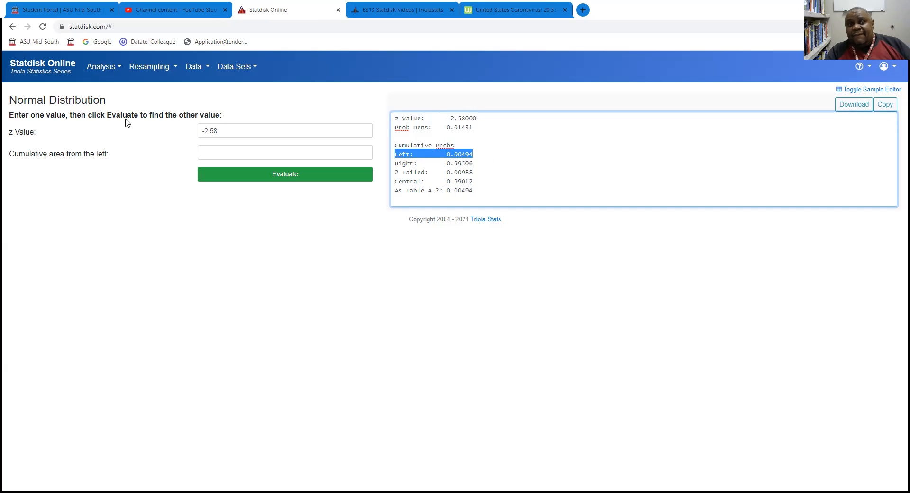
left_click_drag(202, 129, 228, 127)
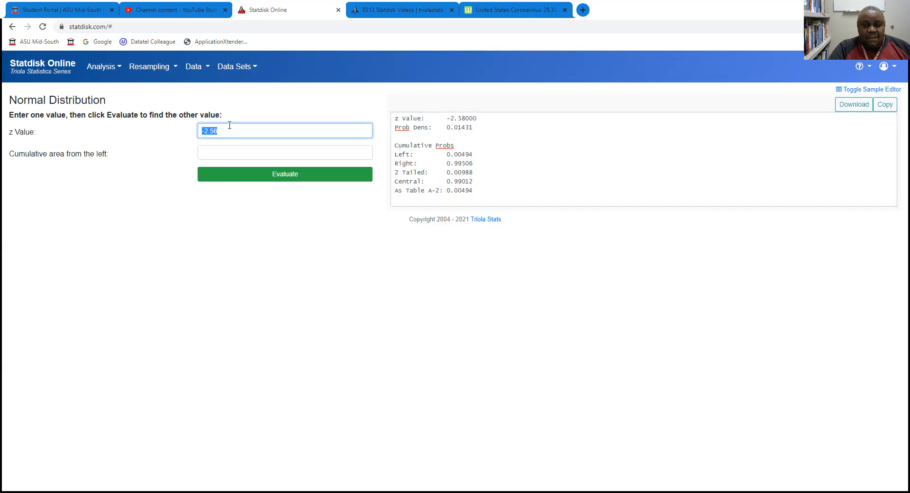
type("0.65")
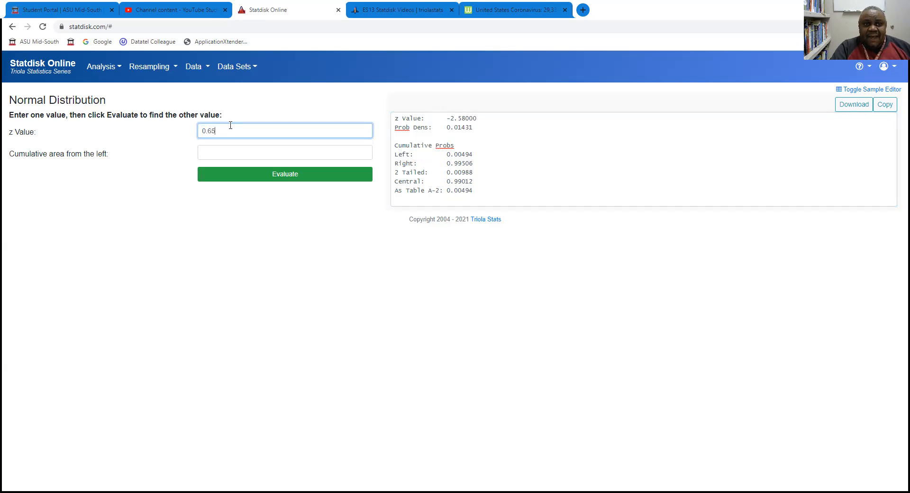
left_click(259, 151)
left_click(290, 177)
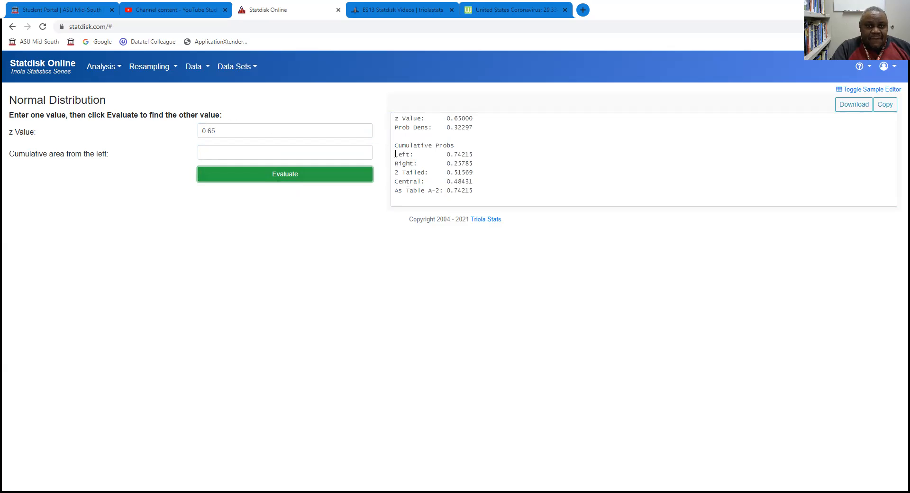
left_click_drag(395, 154, 477, 156)
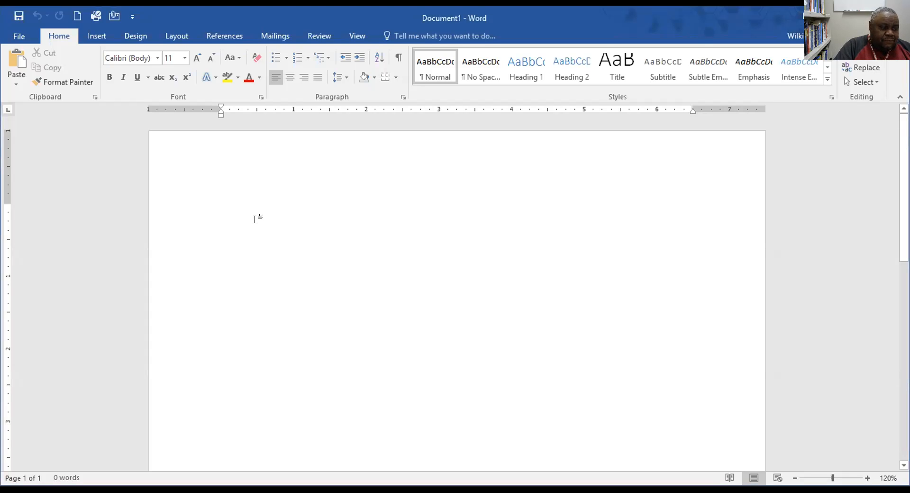
Write the subtraction "0.7422 – 0.0049 = 0.7373" on the first line of the blank document.
type("0.7422")
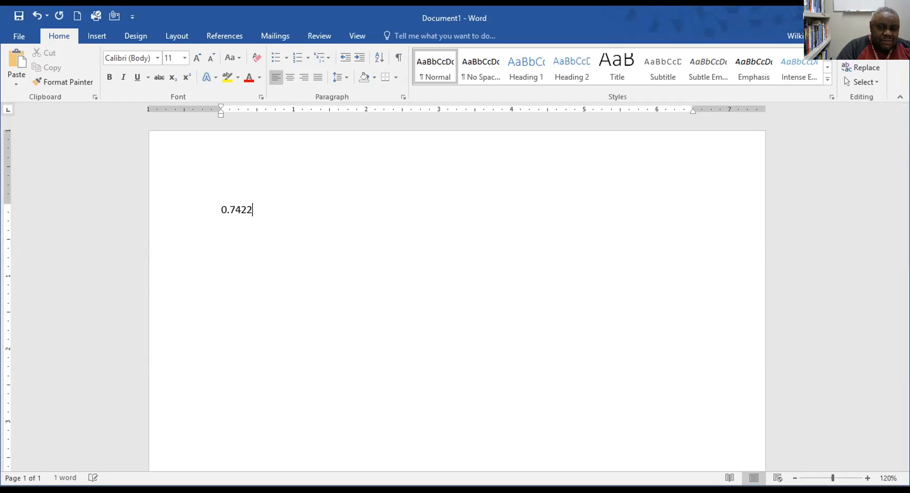
type(" - ")
type("0.0049")
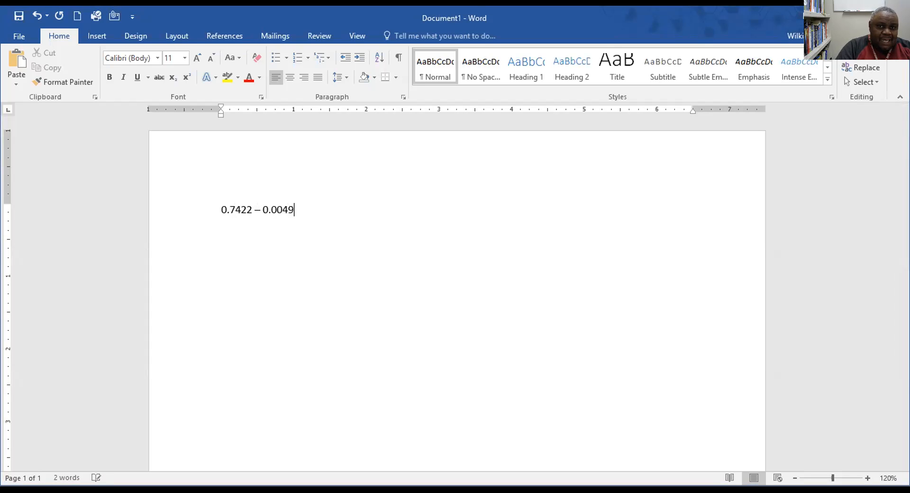
type(" =")
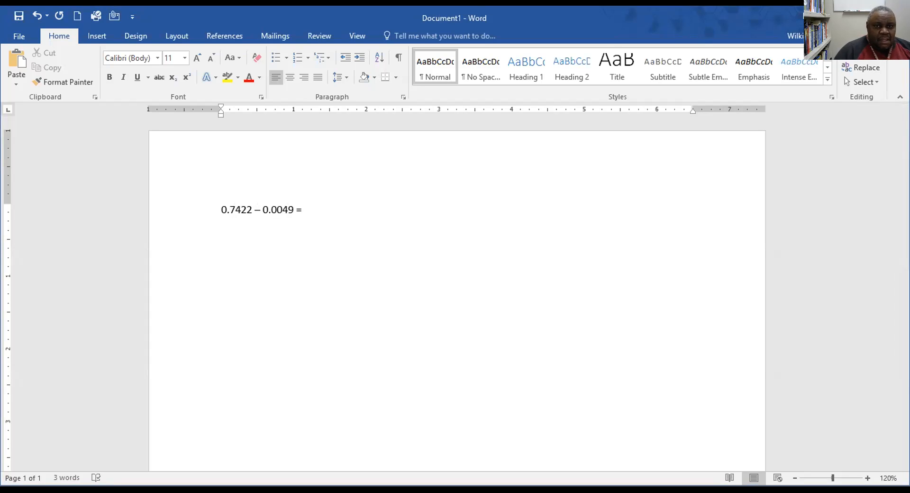
type("0.73")
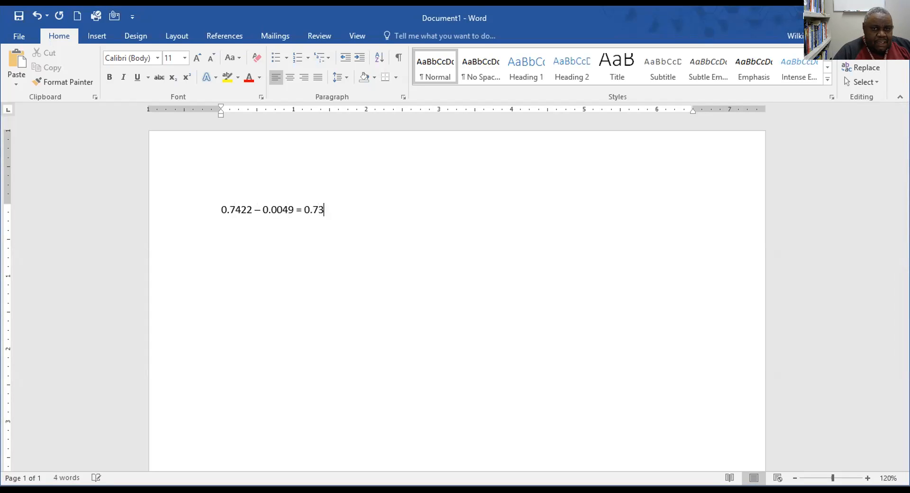
type("73")
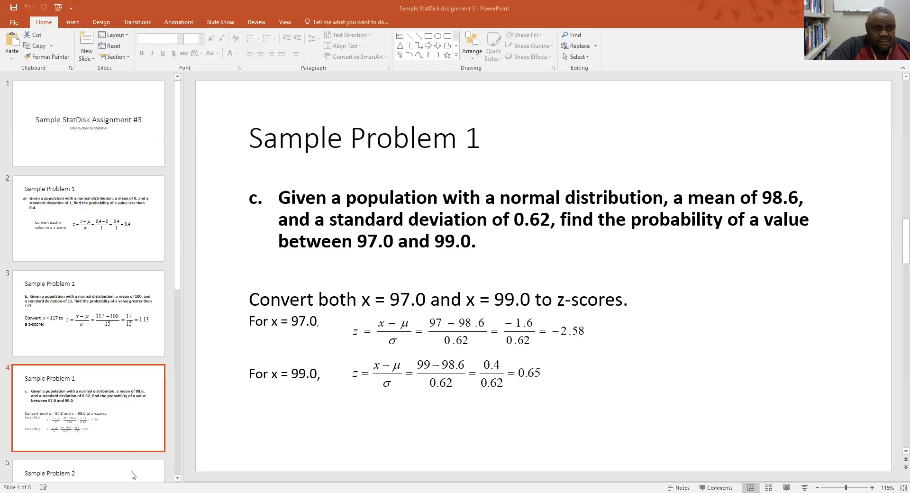
Show the Sample Problem 2 slide about the 3M Privacy Filters seat poll.
left_click(146, 477)
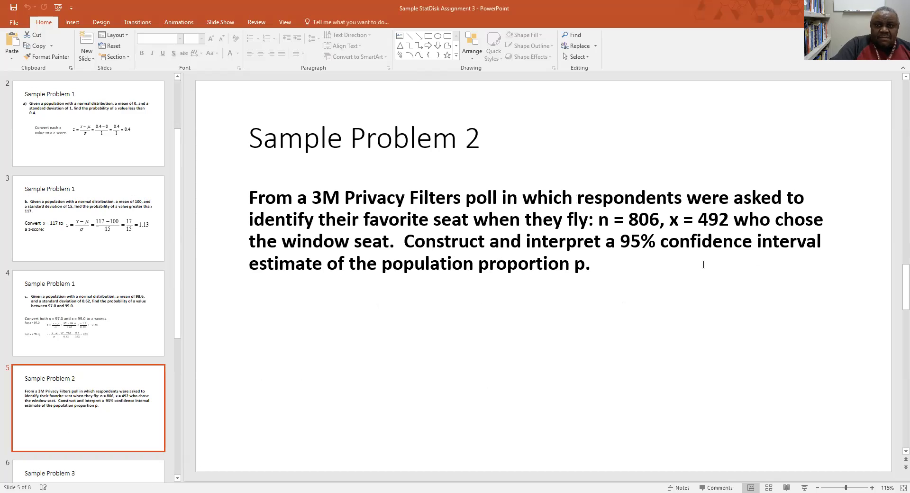
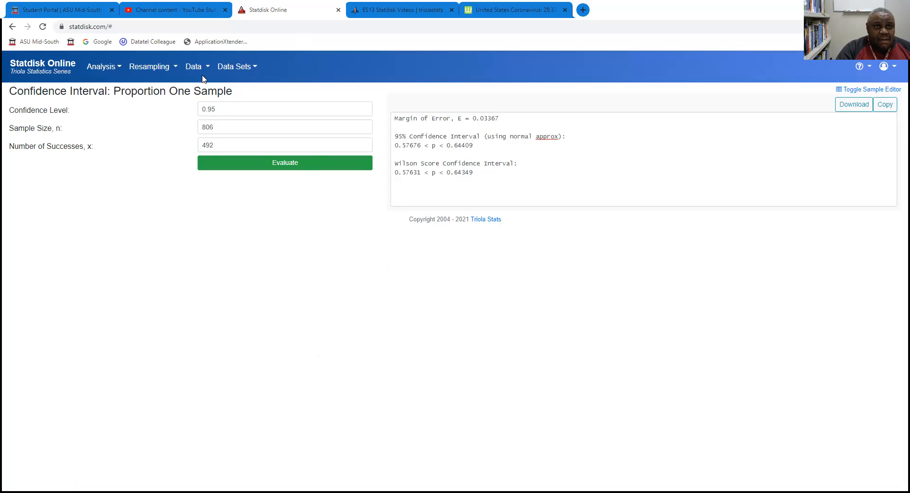
Load the "1b Body Measurements Male" data set from Elementary Statistics 12th Edition into the sample editor.
left_click(255, 71)
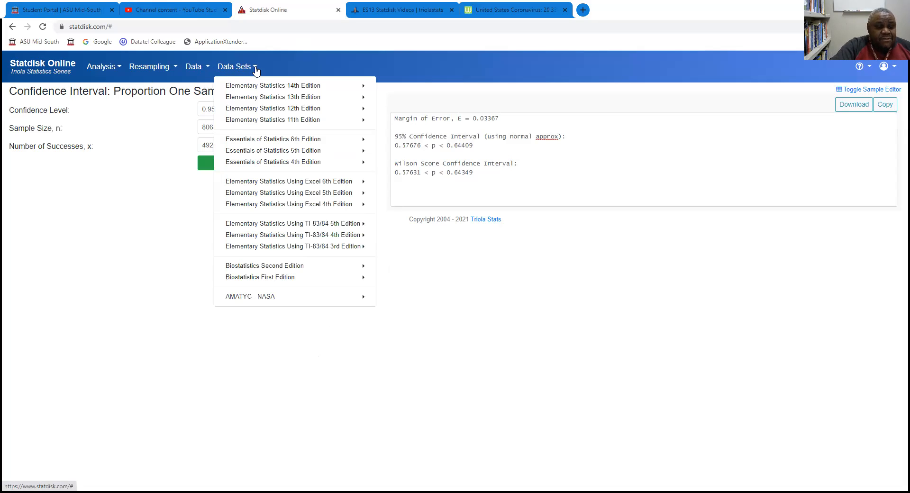
left_click(312, 111)
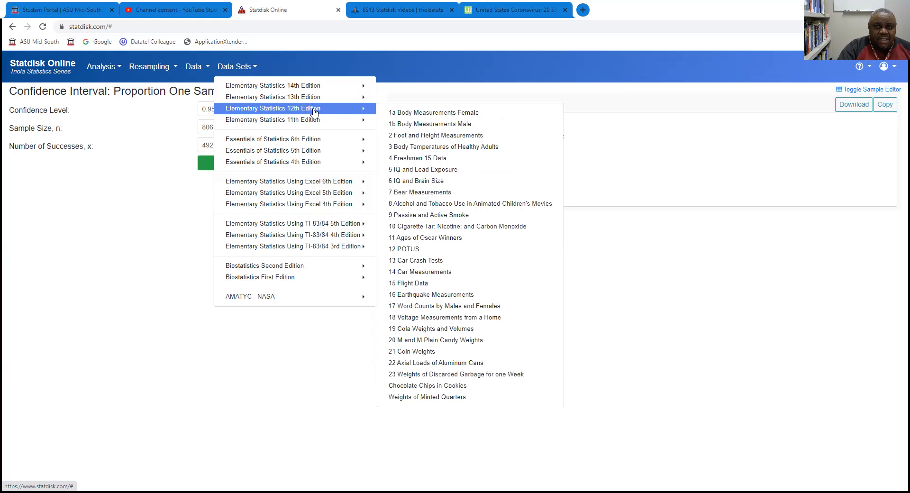
left_click(429, 127)
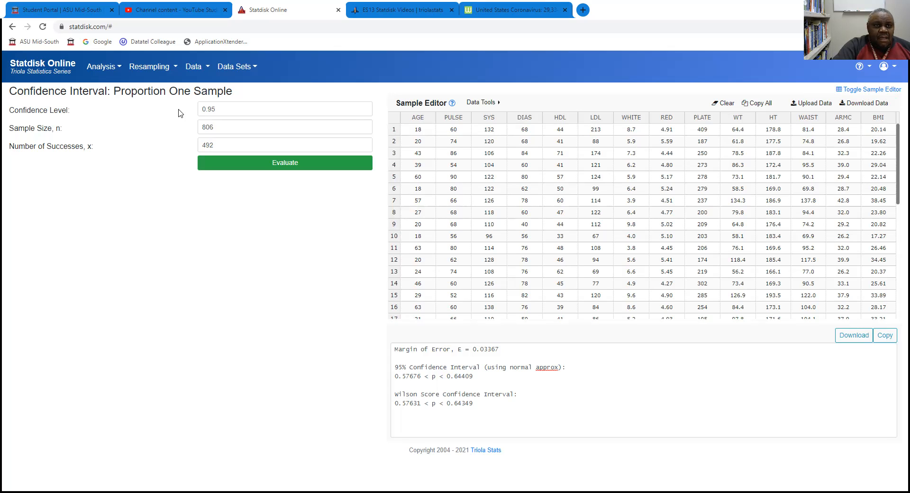
Generate descriptive statistics and plots for the BMI column using Explore Data.
left_click(208, 68)
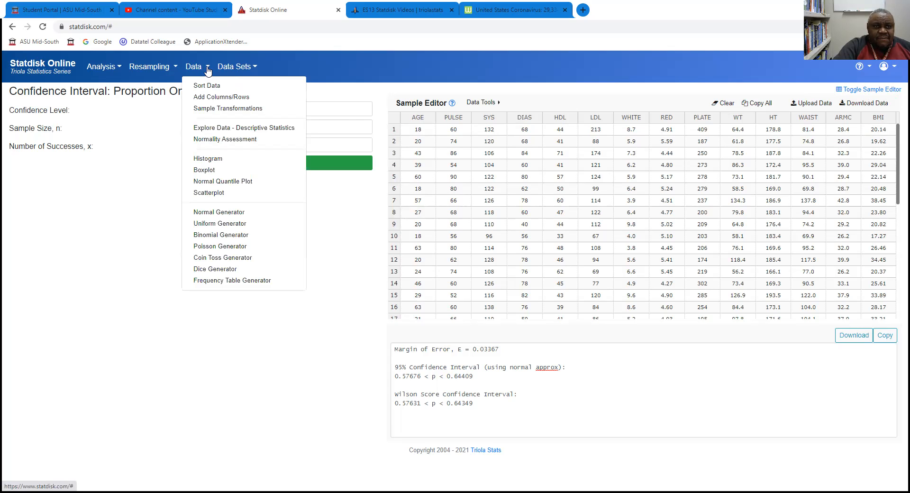
left_click(213, 129)
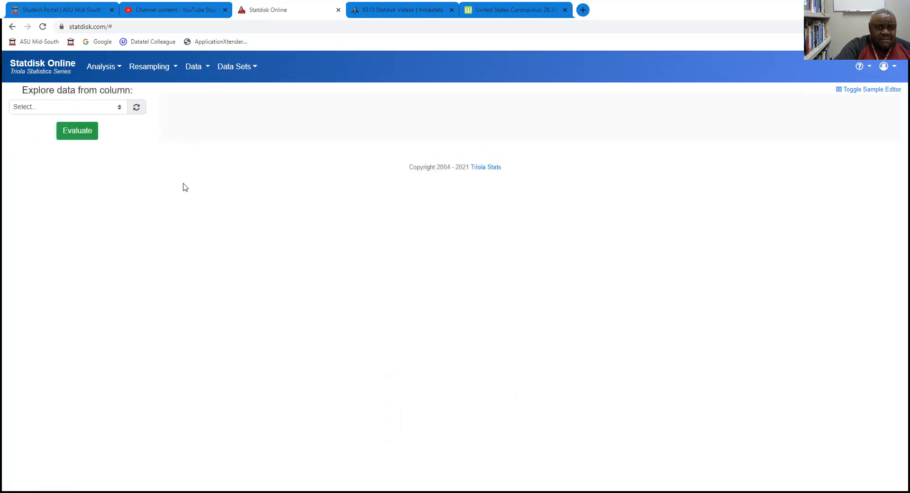
left_click(118, 109)
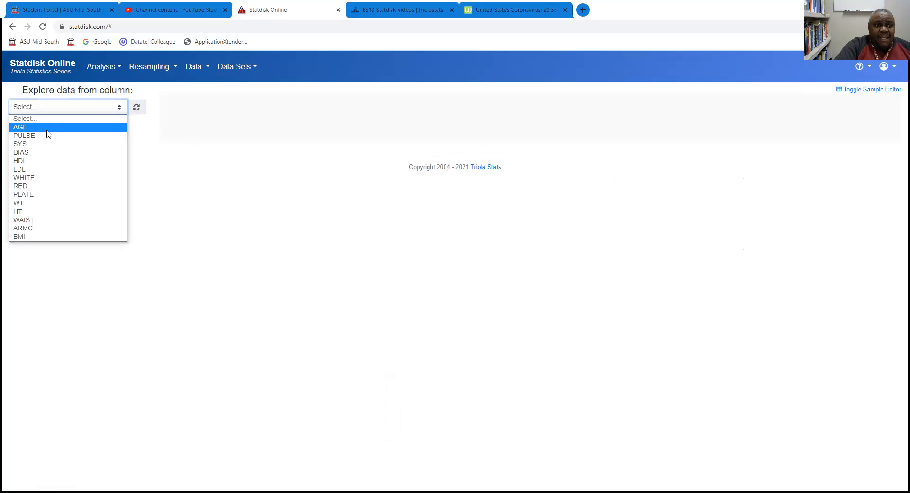
left_click(54, 237)
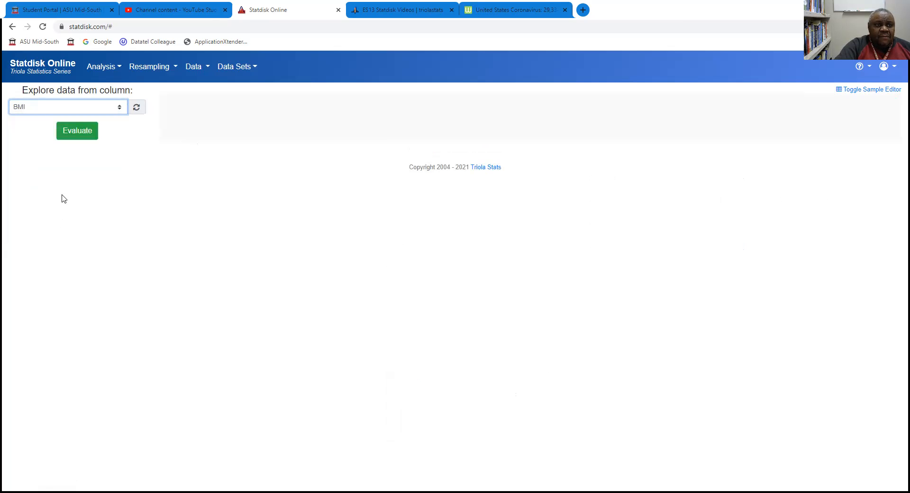
left_click(79, 130)
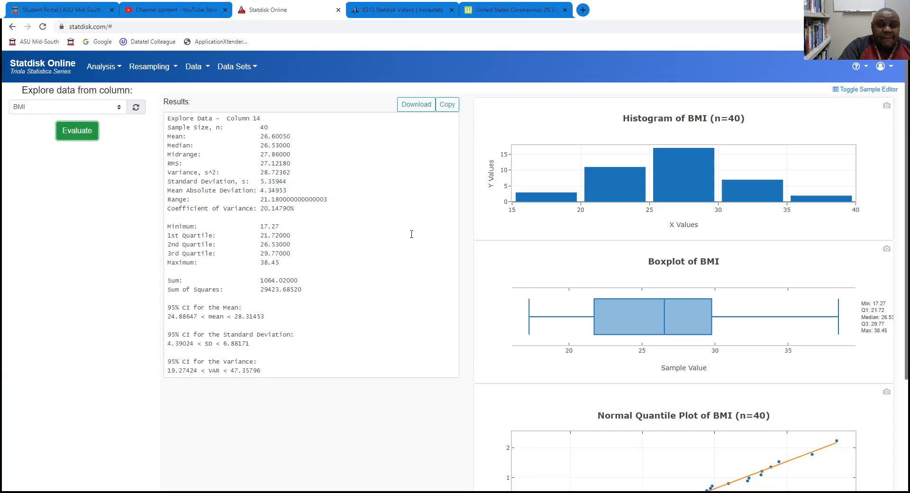
Highlight the mean and the standard deviation in the BMI results to read them.
left_click(177, 137)
left_click_drag(177, 137, 296, 138)
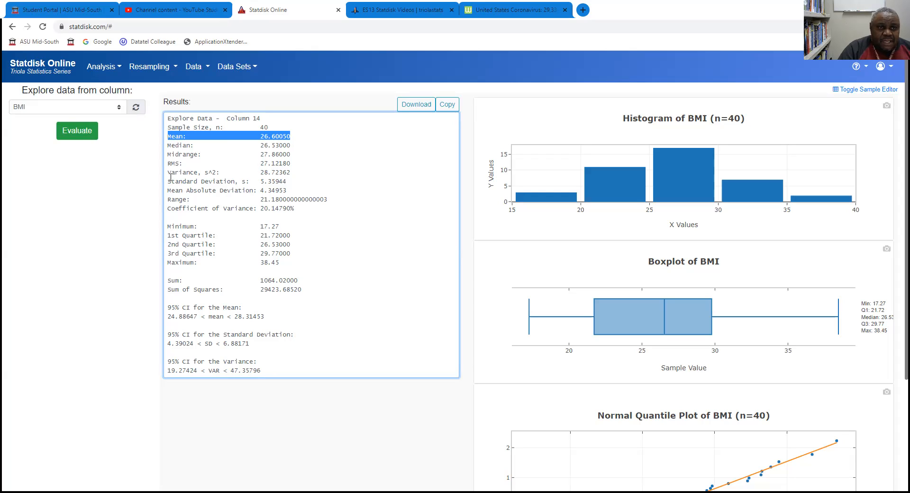
left_click_drag(167, 184, 297, 182)
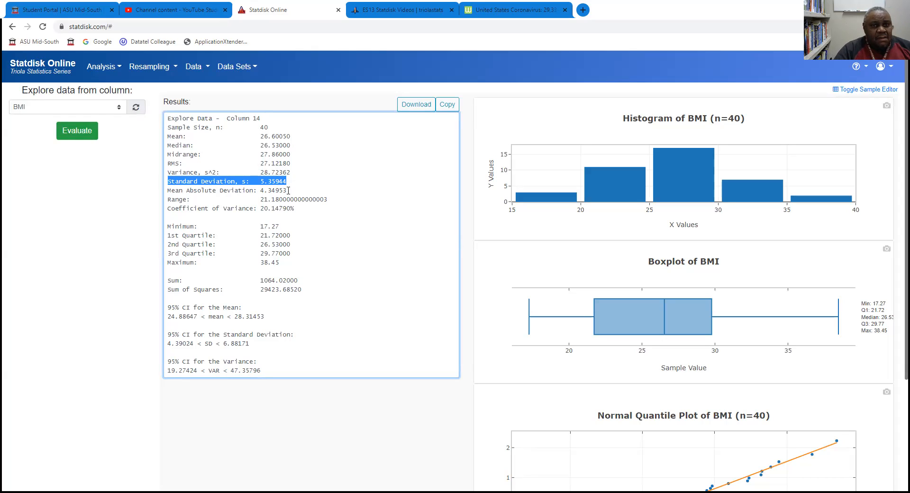
left_click(297, 184)
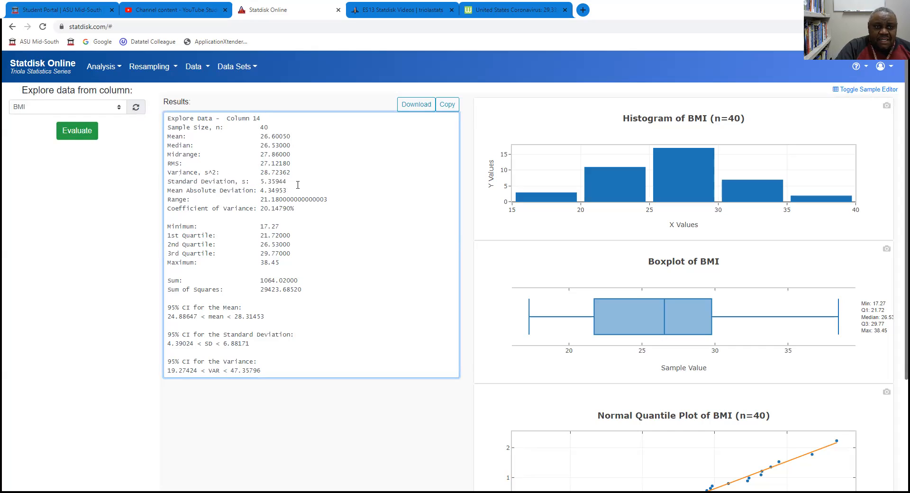
Open the one-sample mean confidence interval calculation and set the confidence level to 0.99.
left_click(119, 69)
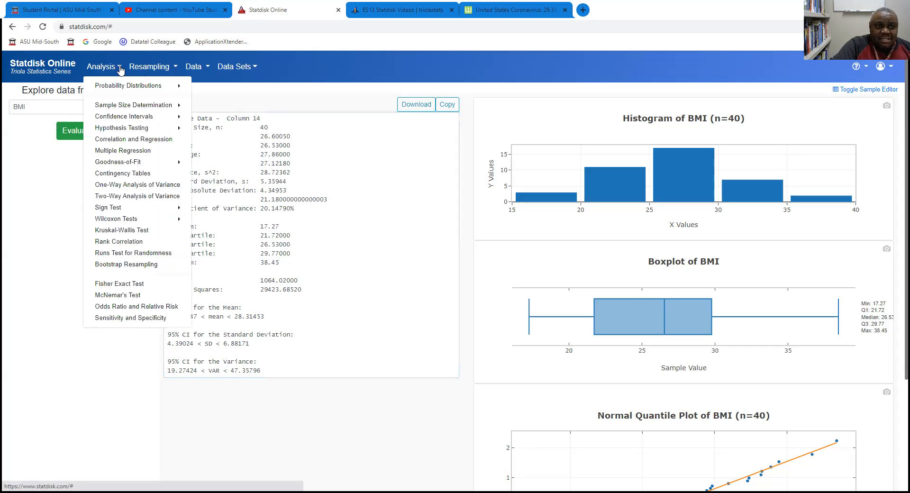
left_click(124, 120)
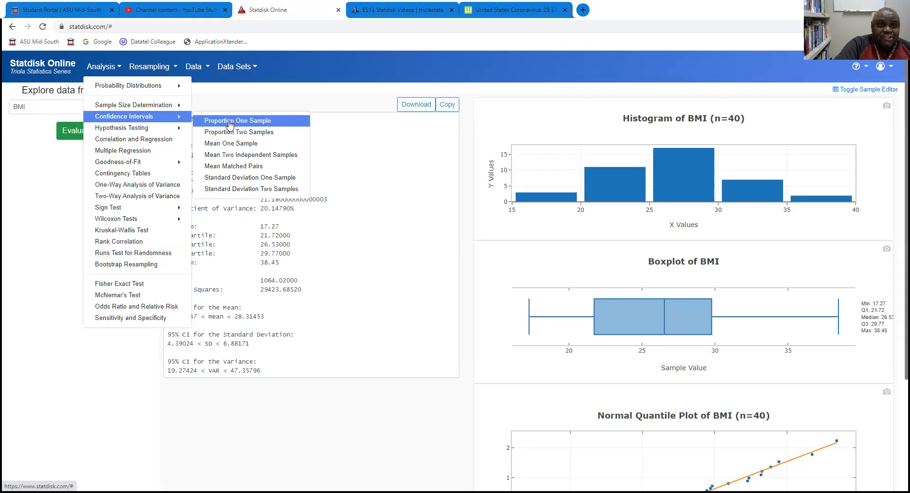
left_click(235, 148)
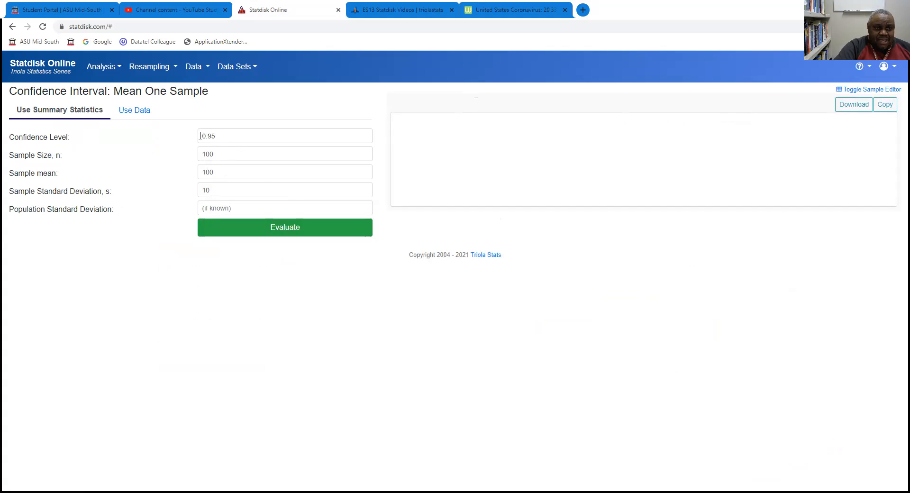
left_click_drag(202, 136, 219, 136)
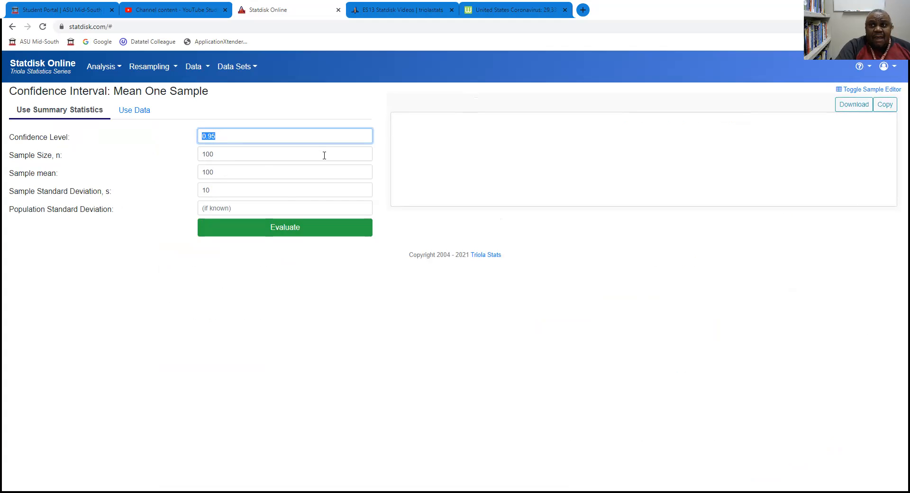
type("0.99")
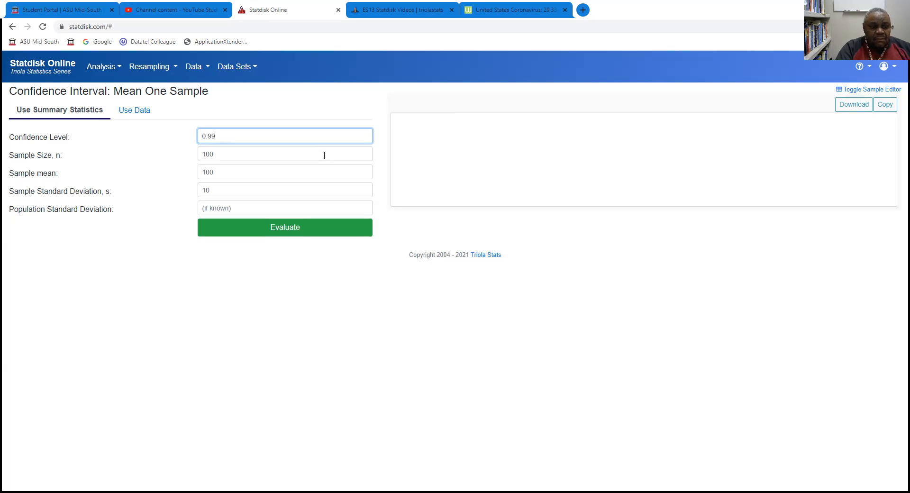
Enter the summary statistics: sample size 40, sample mean 26.60 and sample standard deviation 5.36.
key("Tab")
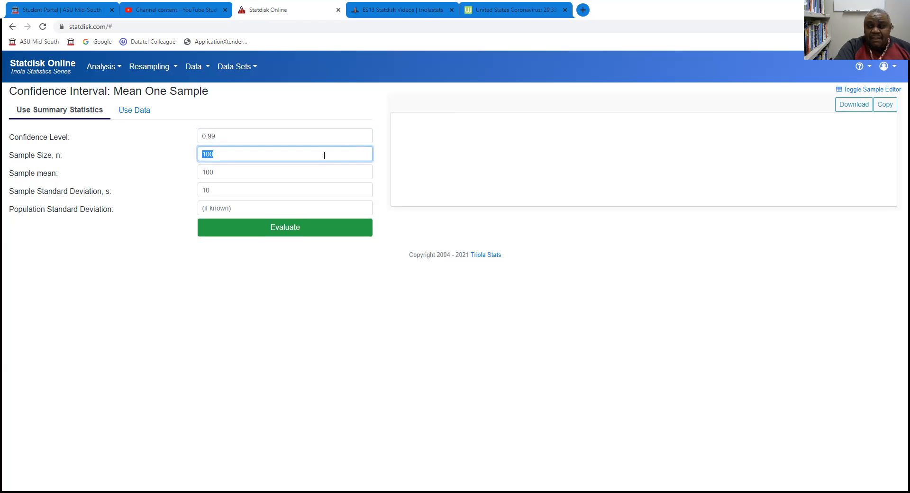
type("40")
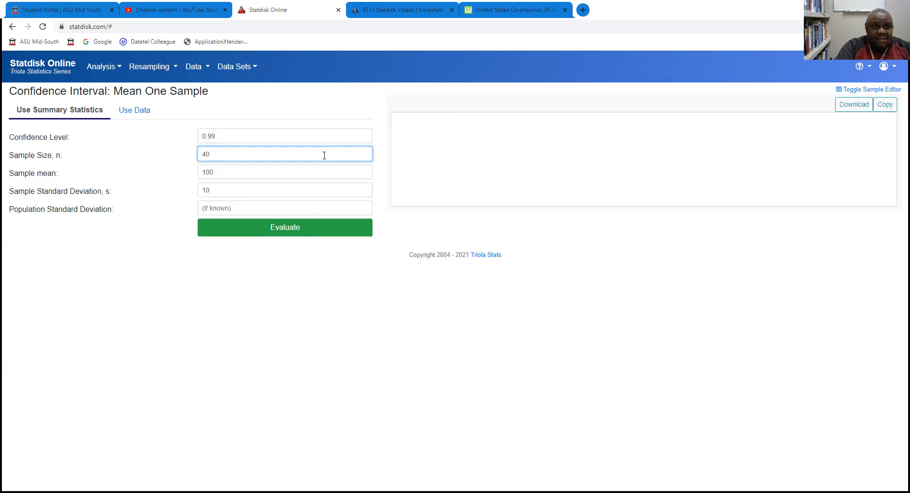
key("Tab")
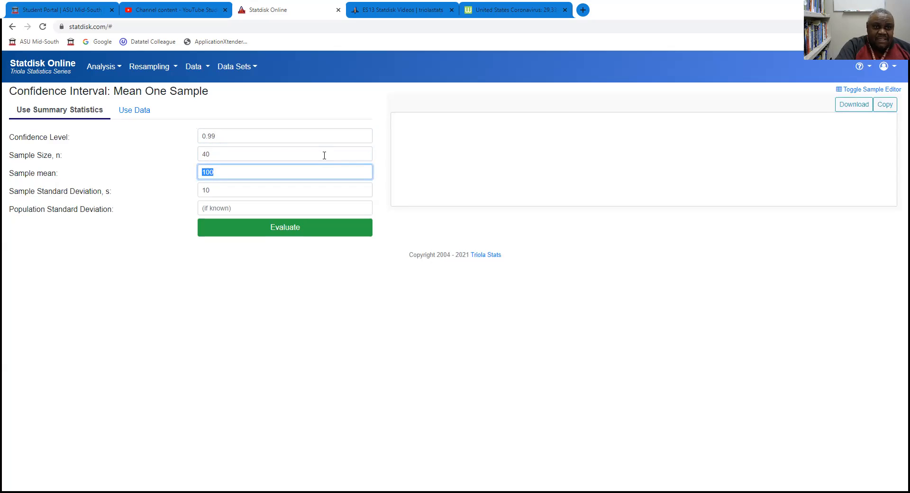
type("26.60")
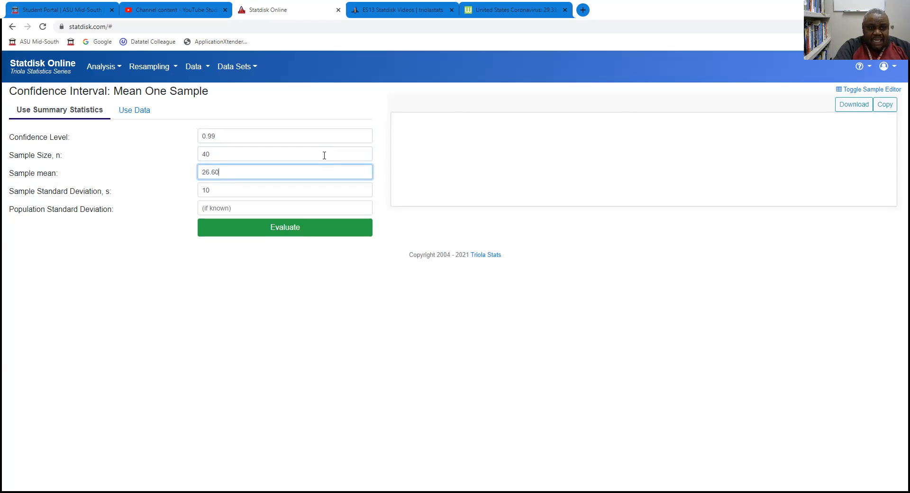
key("Tab")
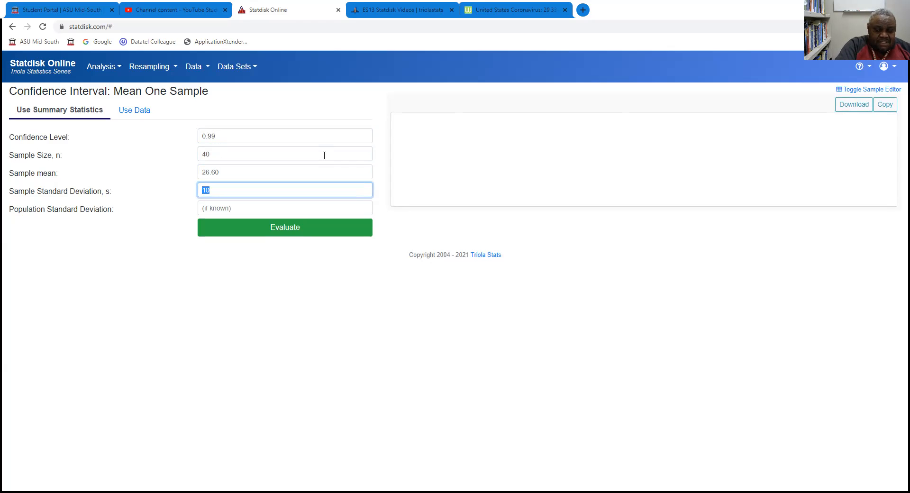
type("5")
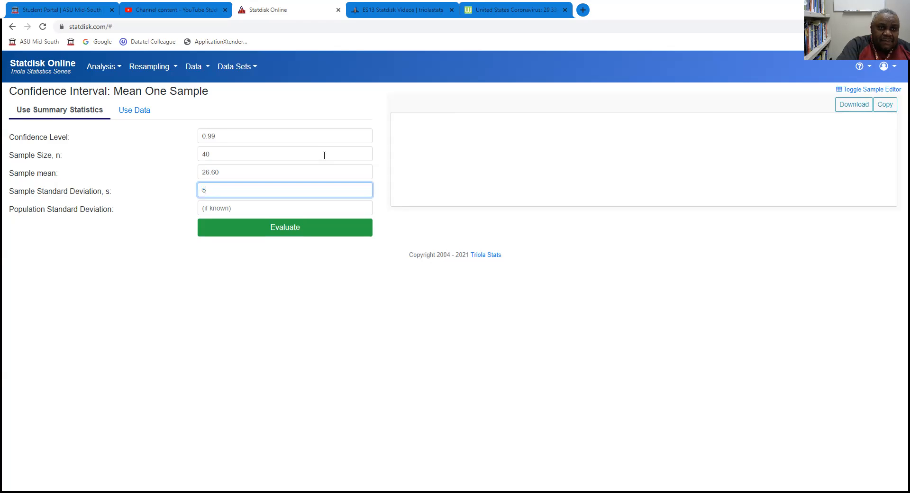
type(".36")
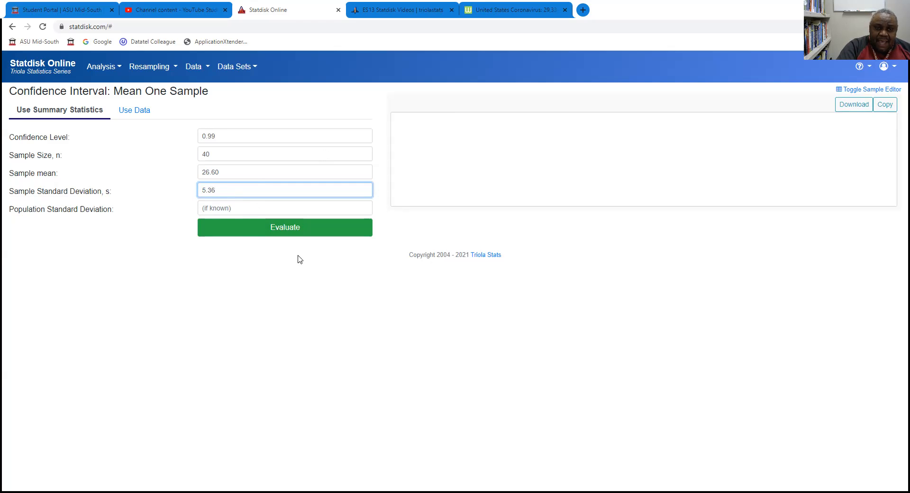
Calculate the 99% confidence interval for the mean male BMI and highlight the resulting range.
left_click(290, 232)
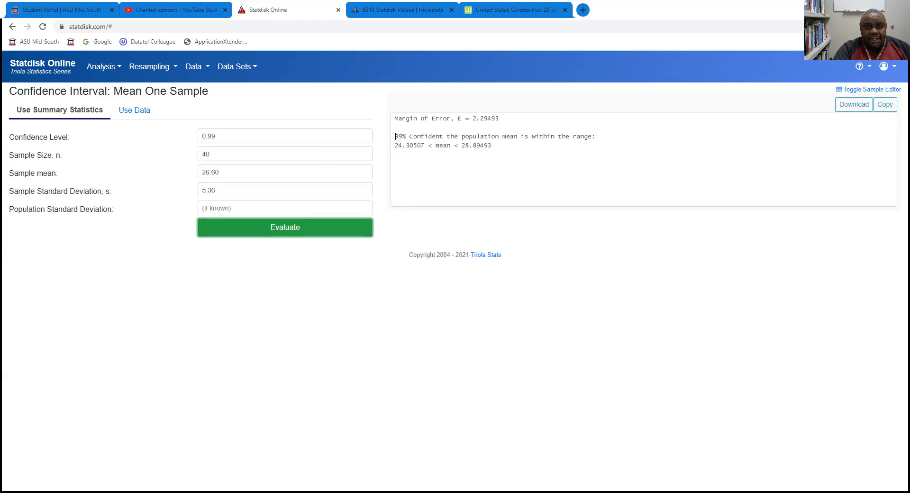
left_click_drag(395, 136, 519, 146)
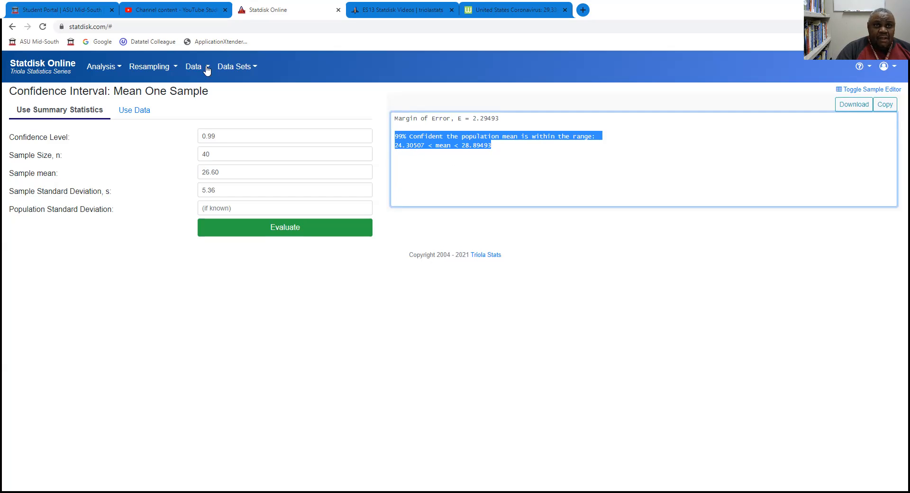
Load the 1a Body Measurements Female data set from Elementary Statistics 12th Edition and look over its BMI column.
left_click(256, 70)
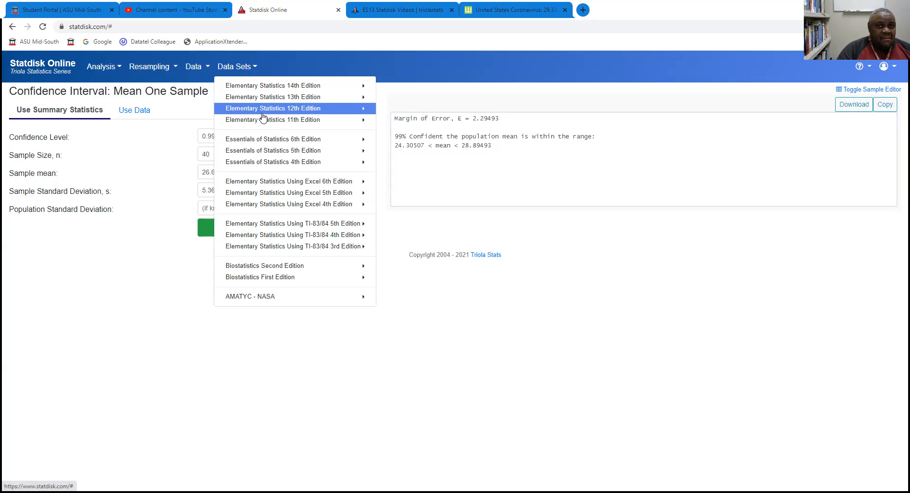
left_click(353, 112)
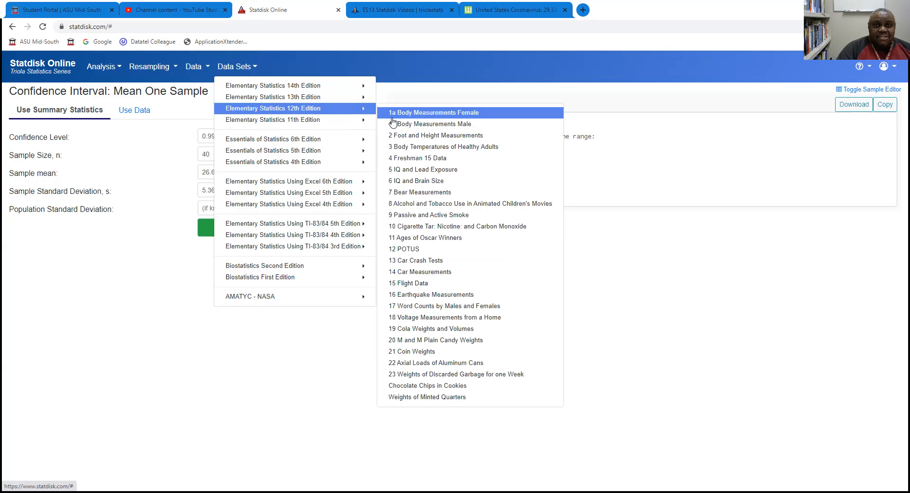
left_click(465, 114)
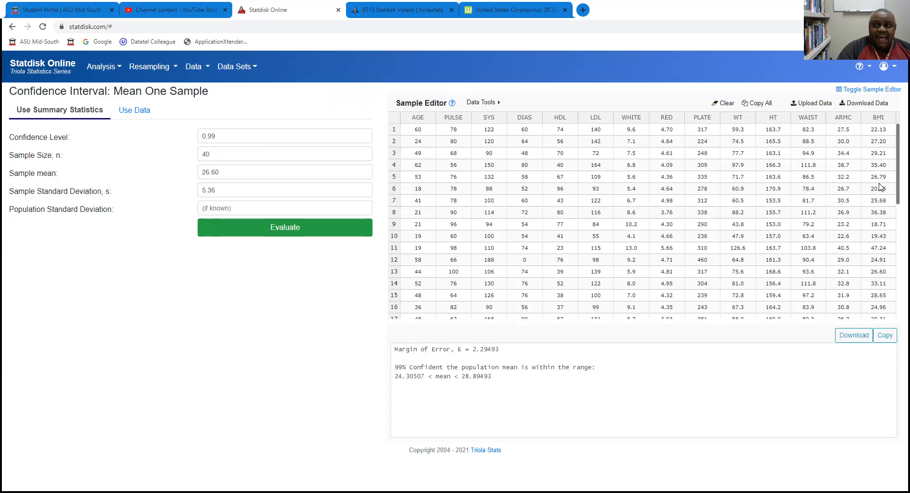
scroll(889, 205, "down", 5)
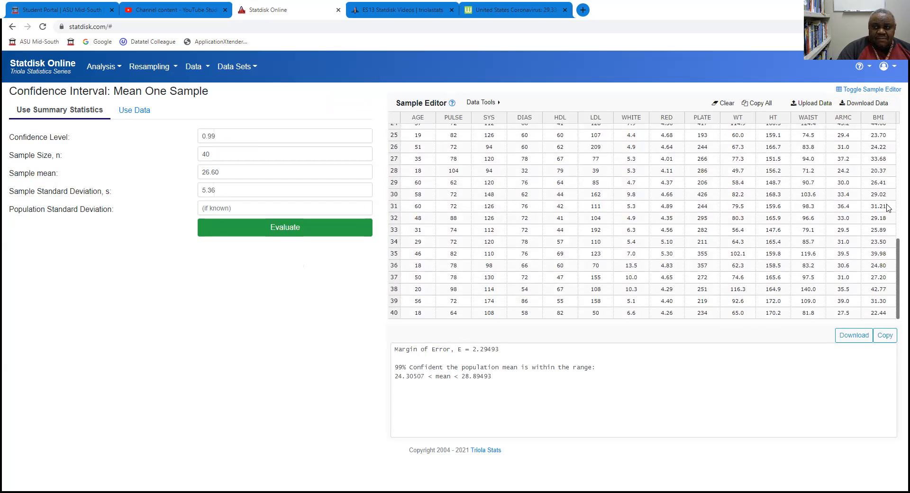
scroll(889, 206, "up", 5)
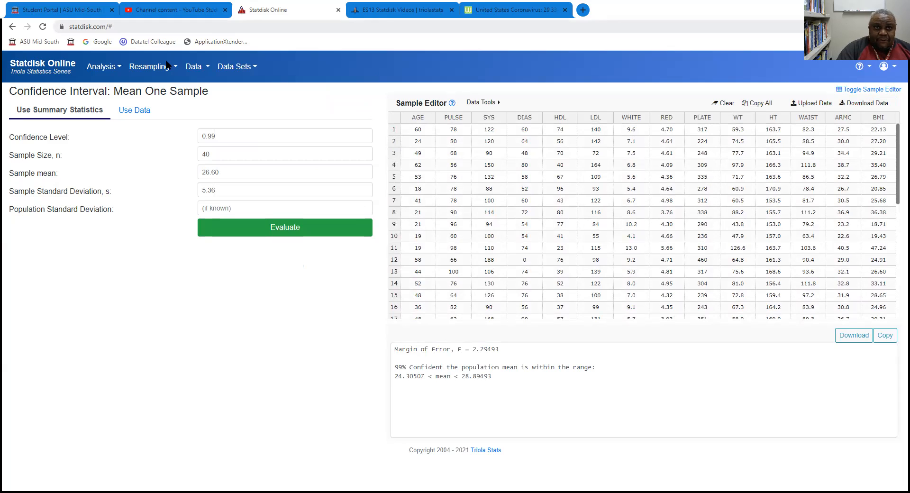
Generate descriptive statistics and plots for the female BMI column using Explore Data.
left_click(207, 69)
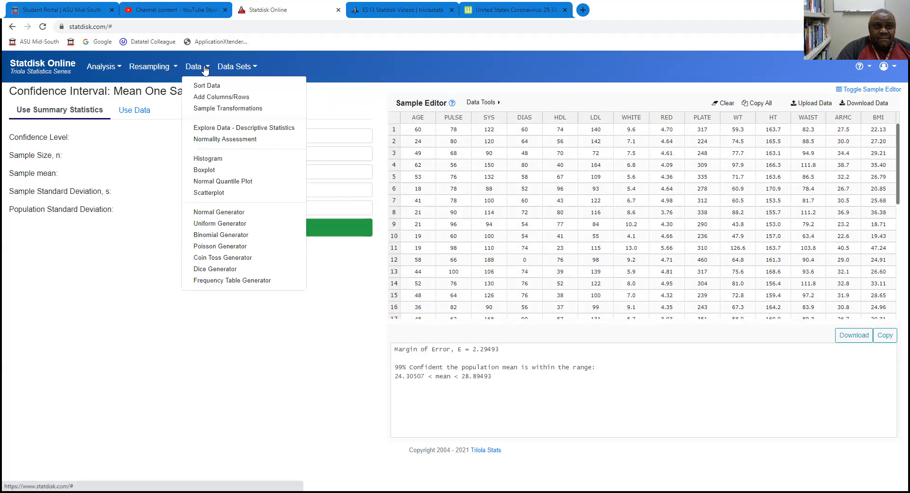
left_click(214, 129)
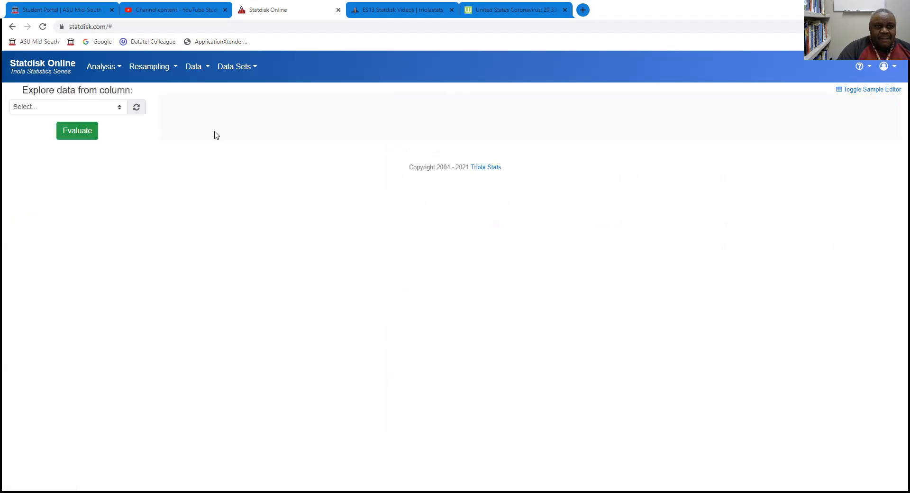
left_click(119, 110)
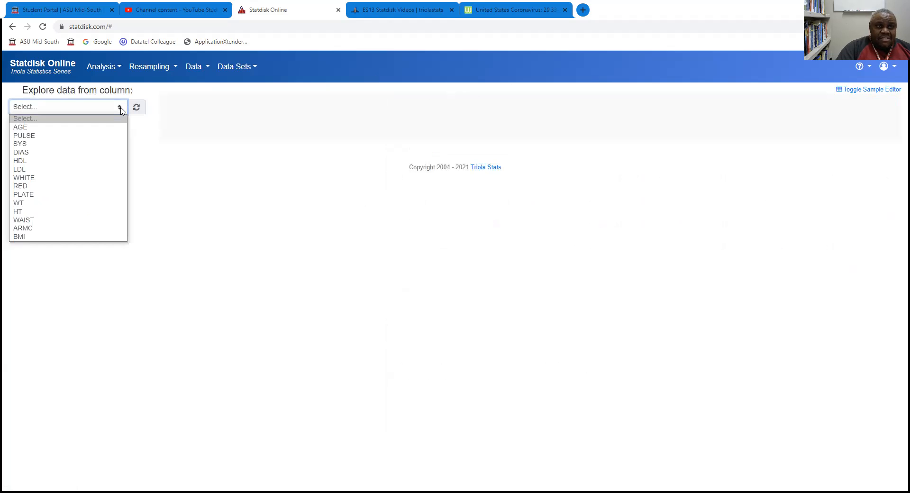
left_click(55, 238)
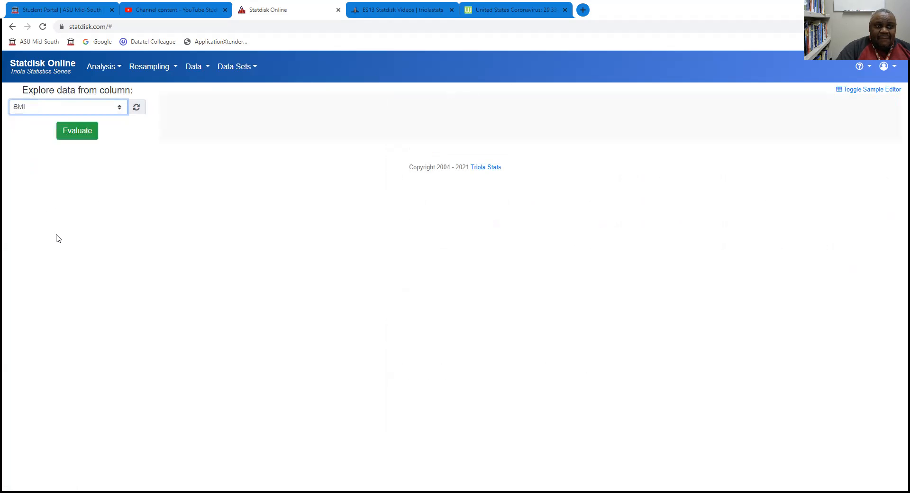
left_click(79, 132)
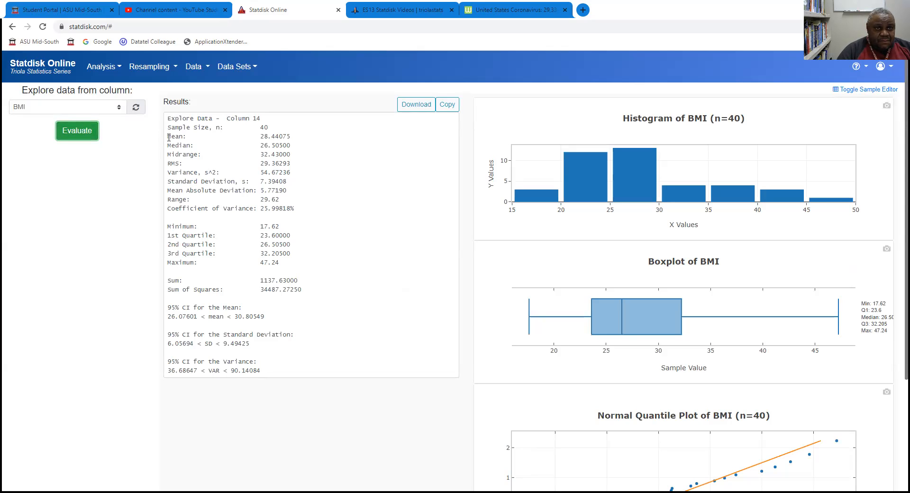
Highlight the mean, standard deviation and sample size in the female BMI results to read them.
left_click_drag(169, 138, 297, 137)
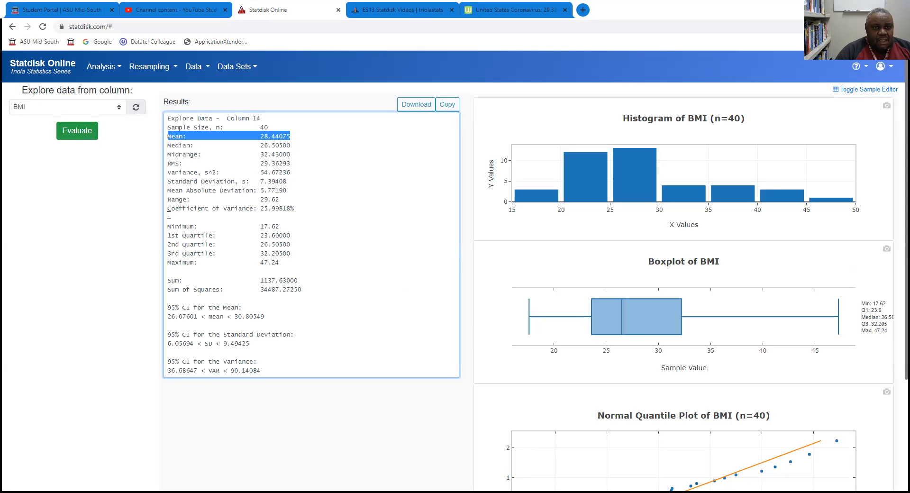
left_click_drag(168, 173, 298, 182)
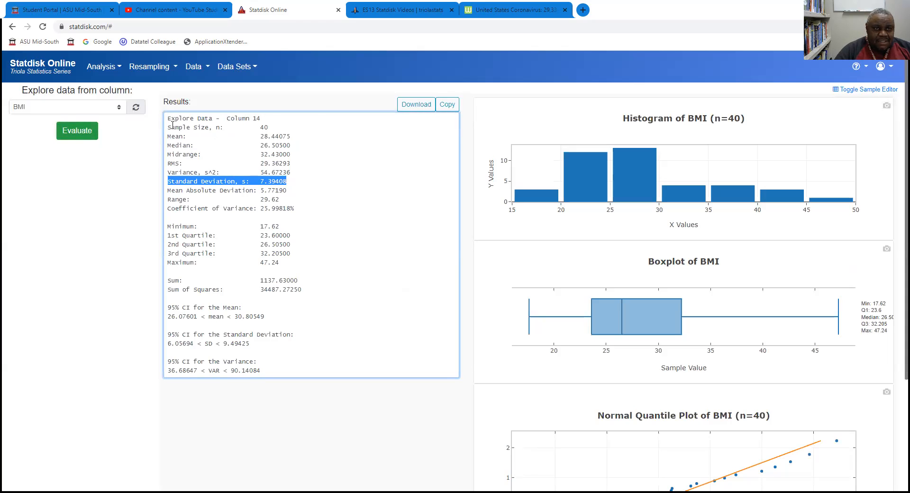
left_click_drag(165, 126, 272, 129)
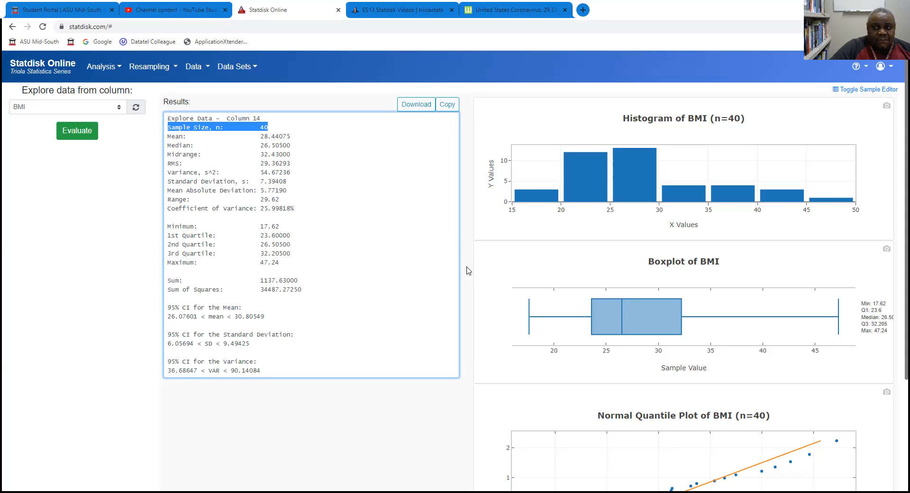
Open the one-sample mean confidence interval calculation for the female BMI data and set the confidence level to 0.99.
left_click(119, 69)
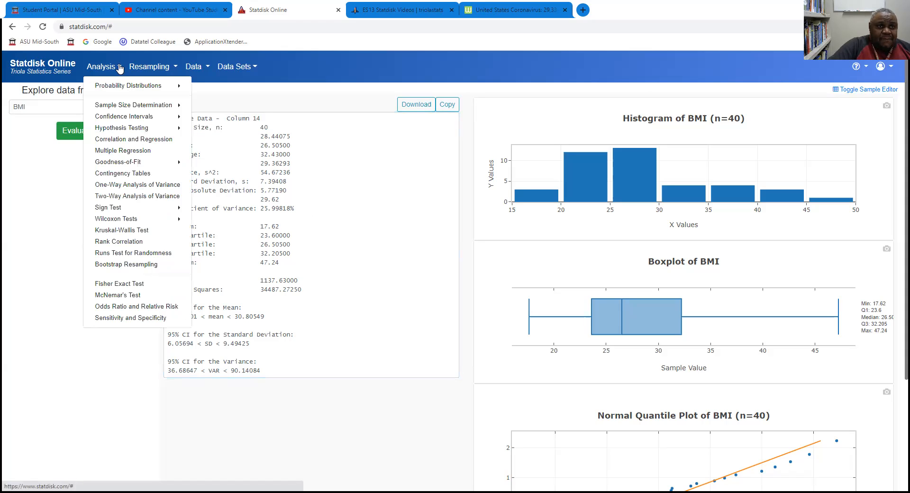
left_click(121, 120)
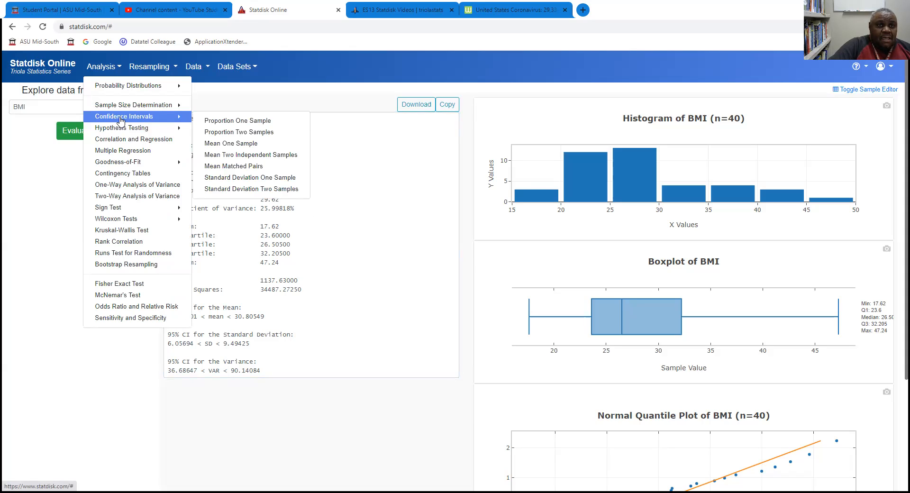
left_click(222, 149)
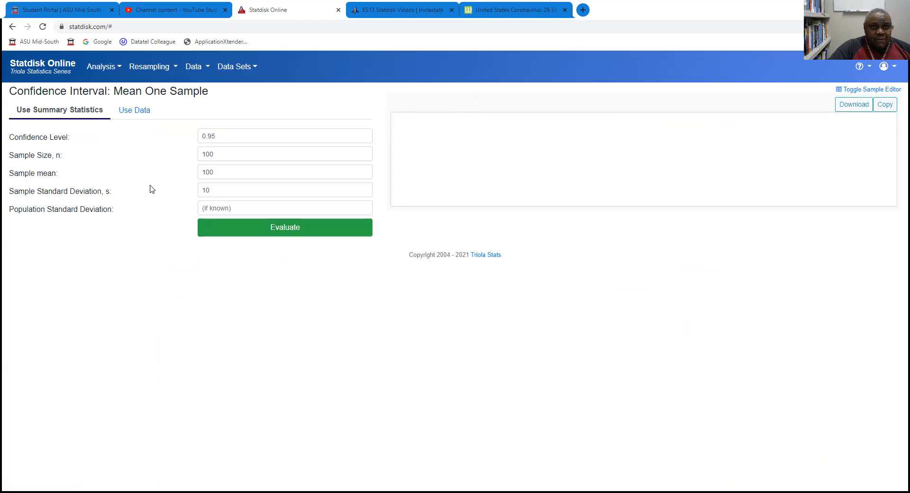
left_click_drag(203, 136, 224, 136)
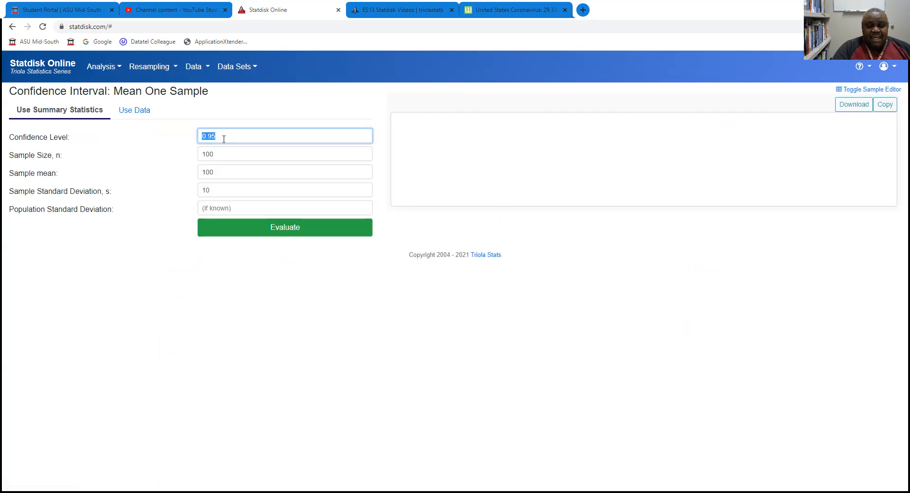
type("0.99")
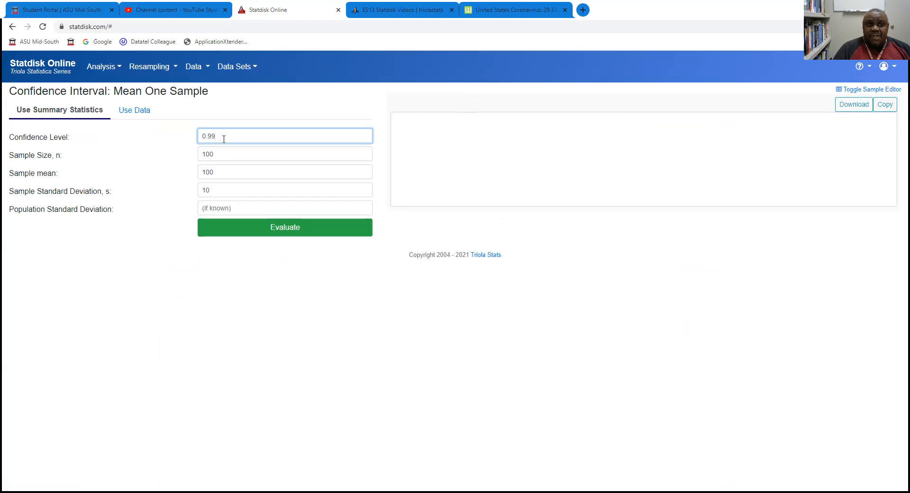
Calculate the interval from sample size 40, sample mean 28.44 and sample standard deviation 7.39, and highlight the resulting range.
key("Tab")
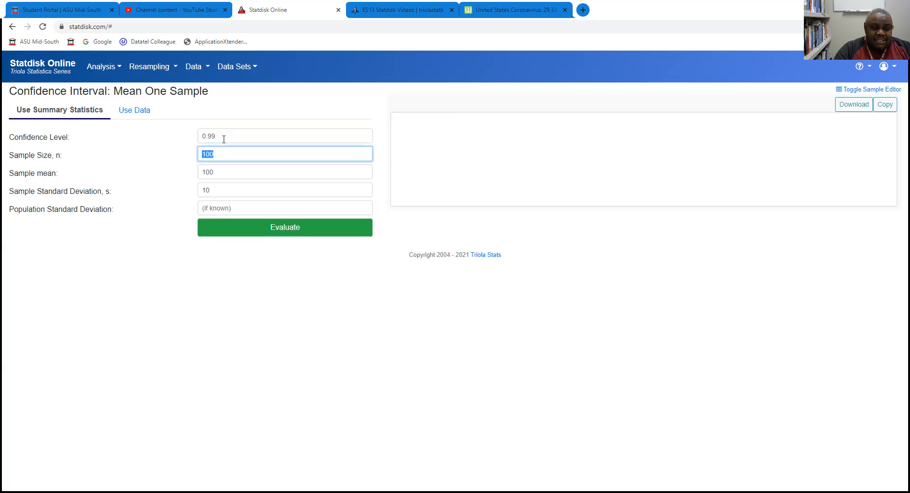
type("40")
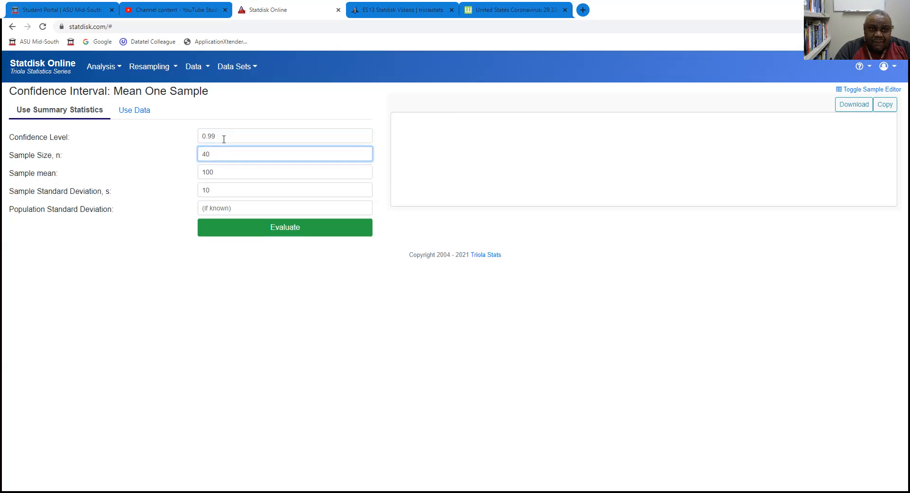
key("Tab")
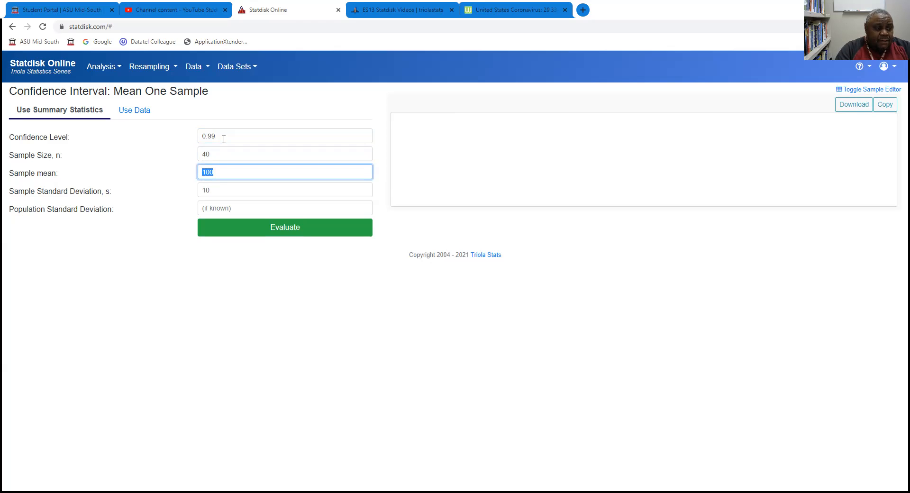
type("28.44")
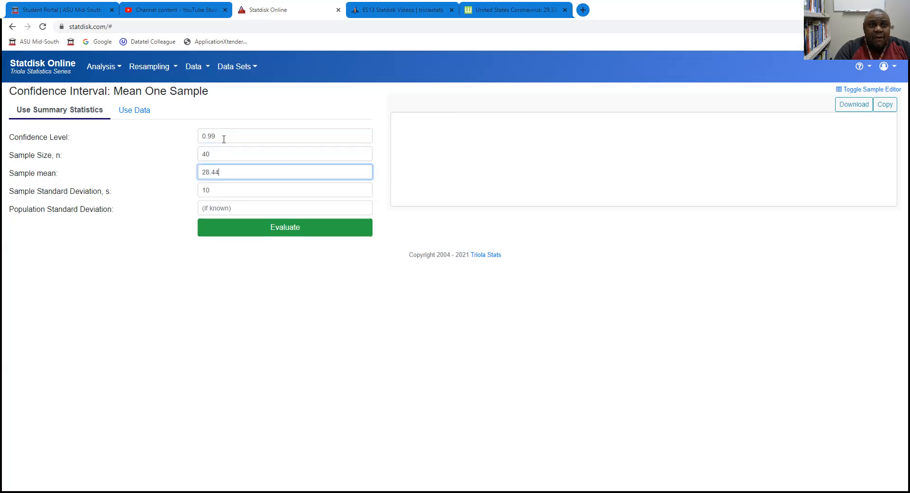
key("Tab")
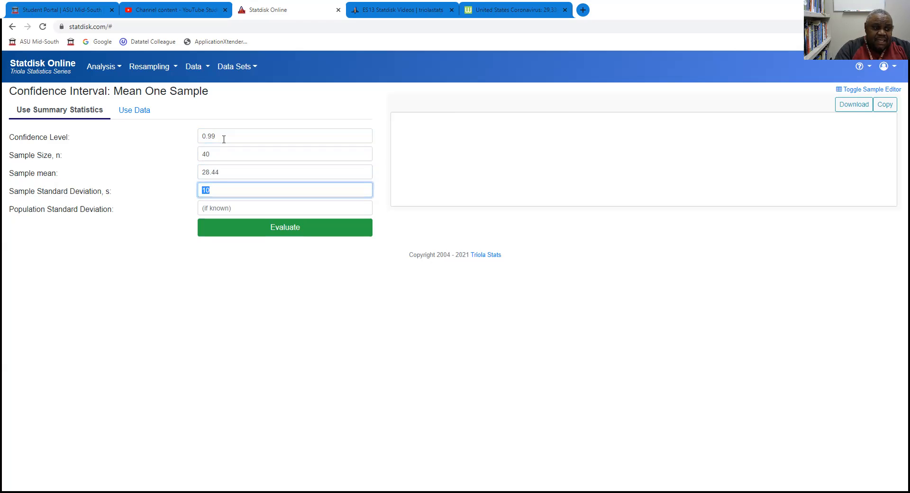
type("7.39")
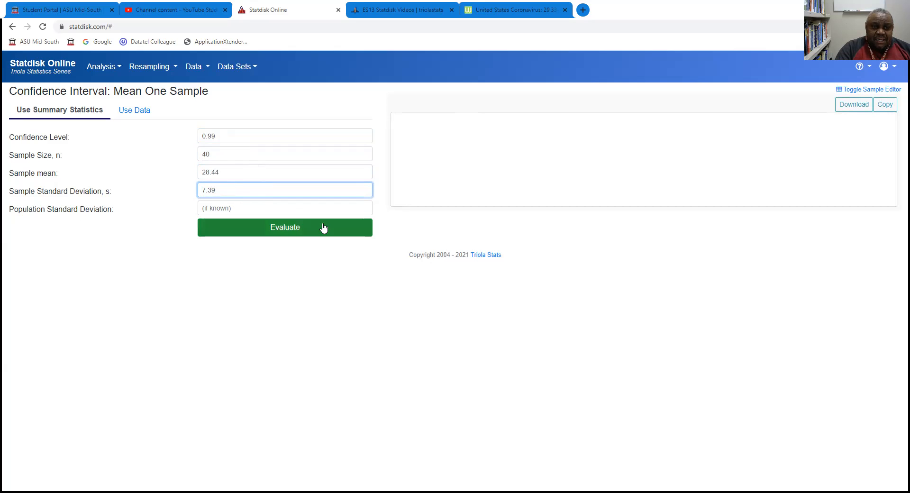
left_click(283, 231)
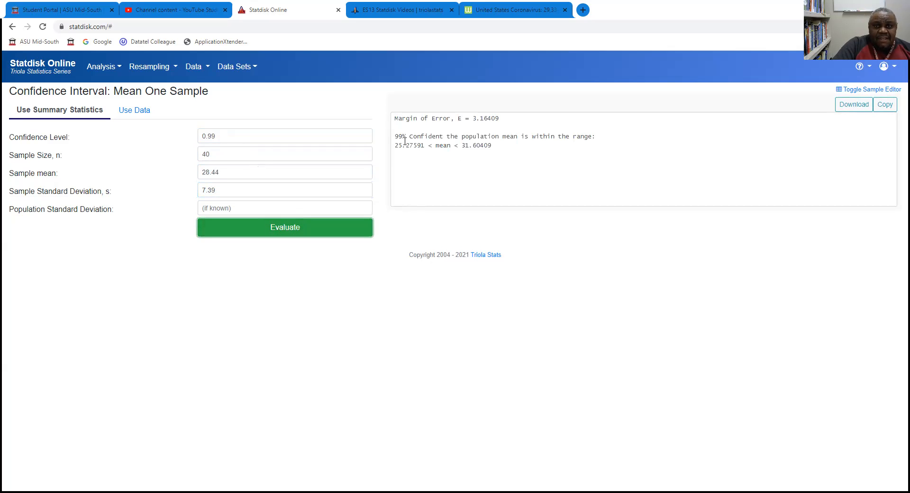
left_click_drag(394, 136, 530, 146)
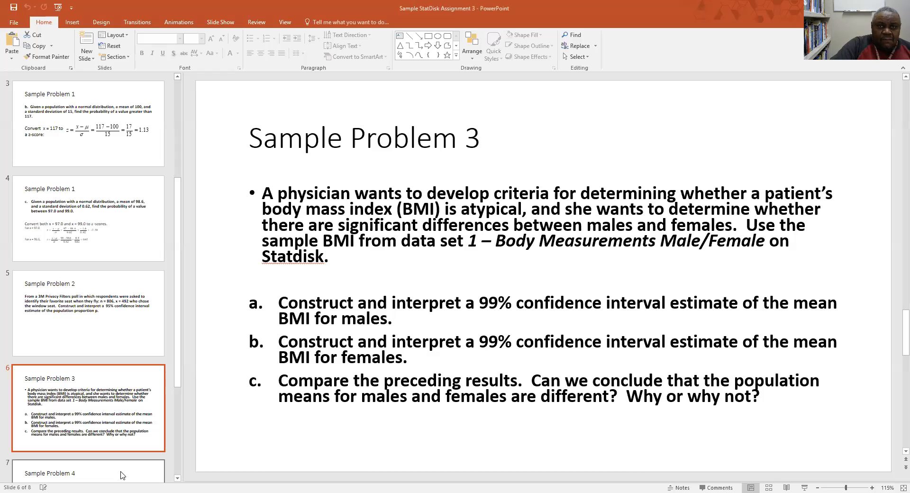
Show the Sample Problem 4 slide in the PowerPoint presentation to read the next problem.
left_click(124, 474)
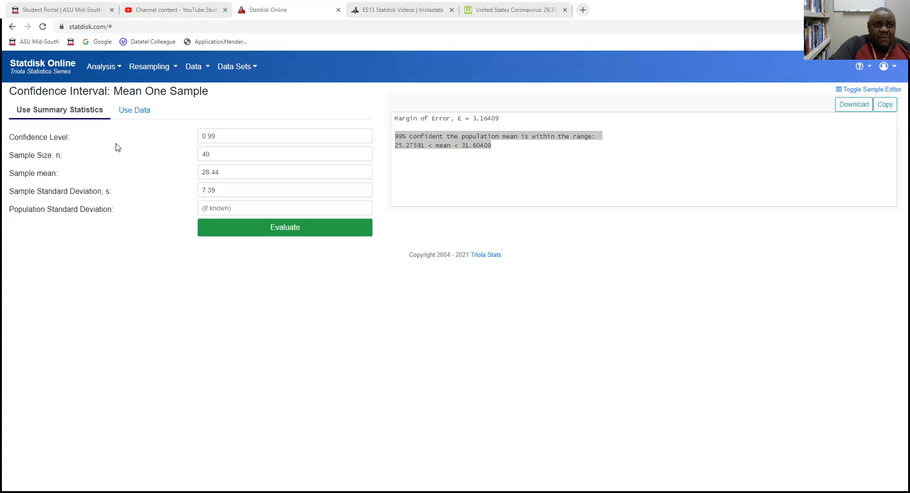
Switch back to Statdisk and set up the sample size calculation for estimating a proportion, with confidence level 0.95 and margin of error 0.02.
left_click(120, 69)
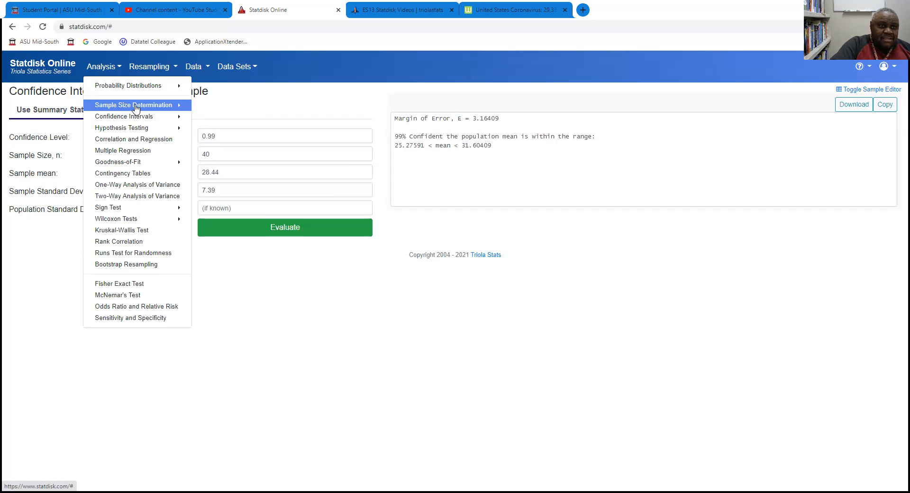
left_click(137, 108)
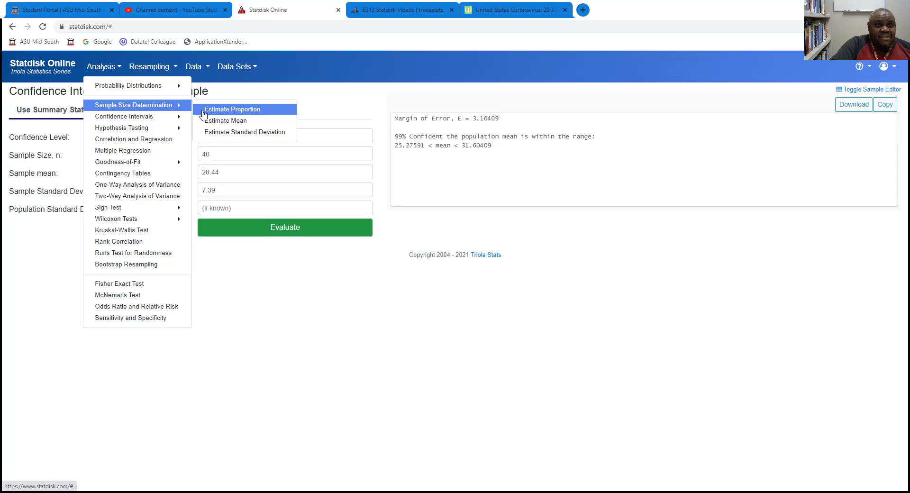
left_click(219, 110)
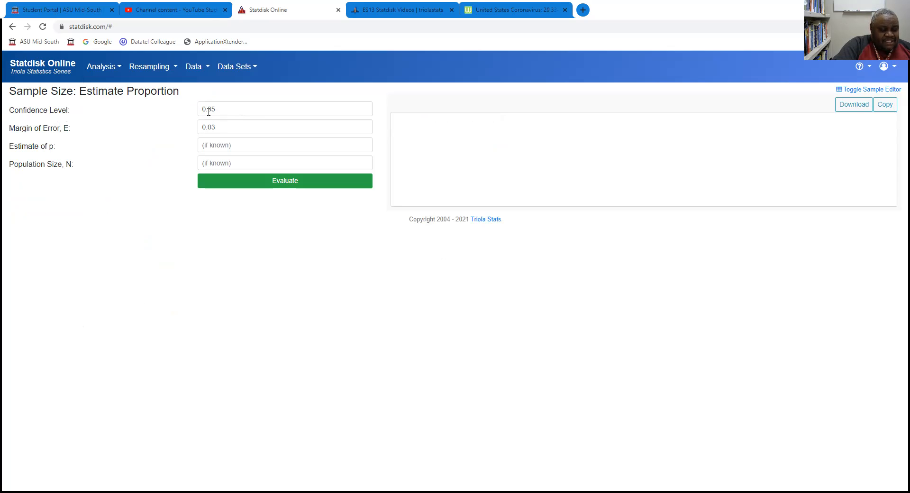
left_click_drag(201, 108, 224, 108)
type("0.95")
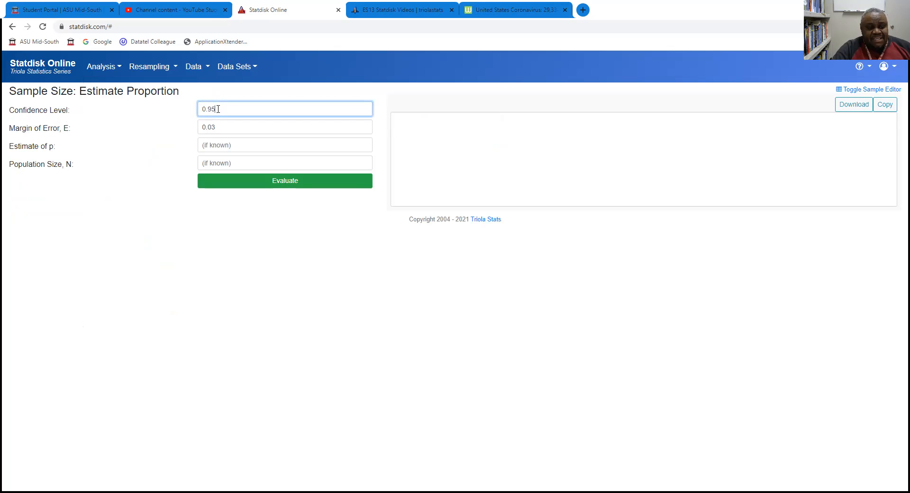
key("Tab")
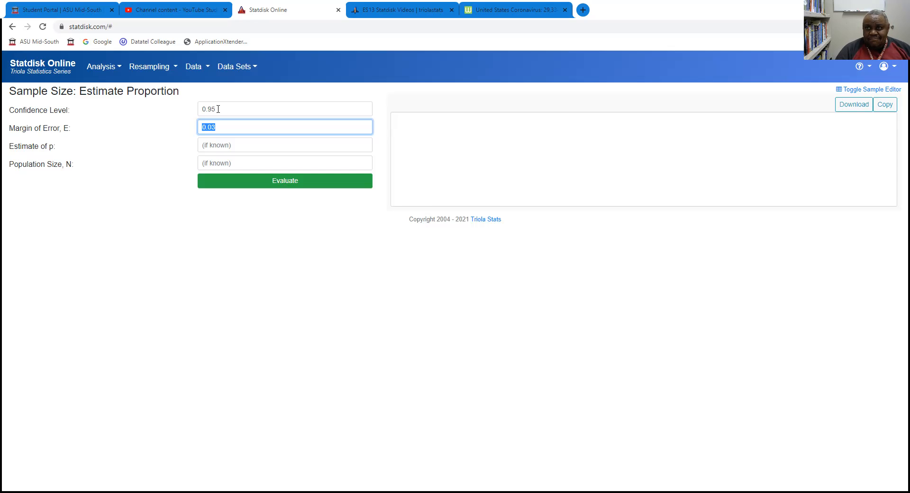
type("0.02")
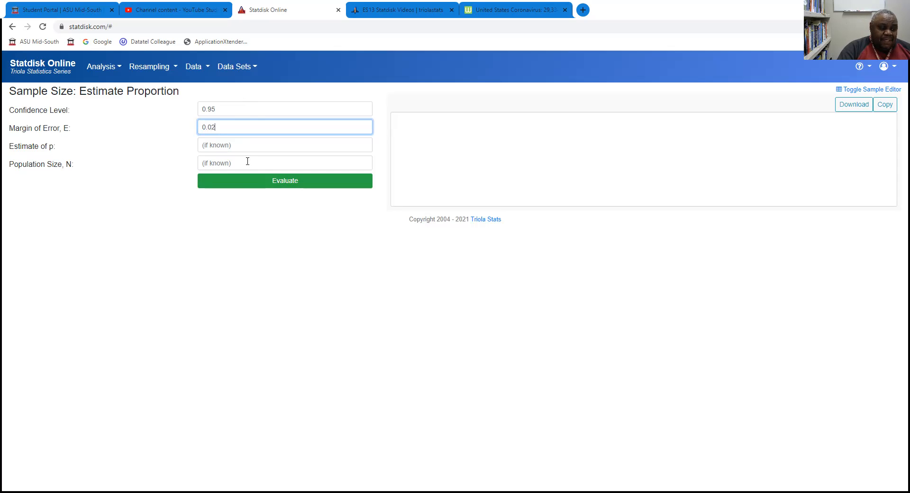
Calculate the required sample size for the 0.95 confidence level and 0.02 margin of error, and highlight the resulting number.
left_click(290, 183)
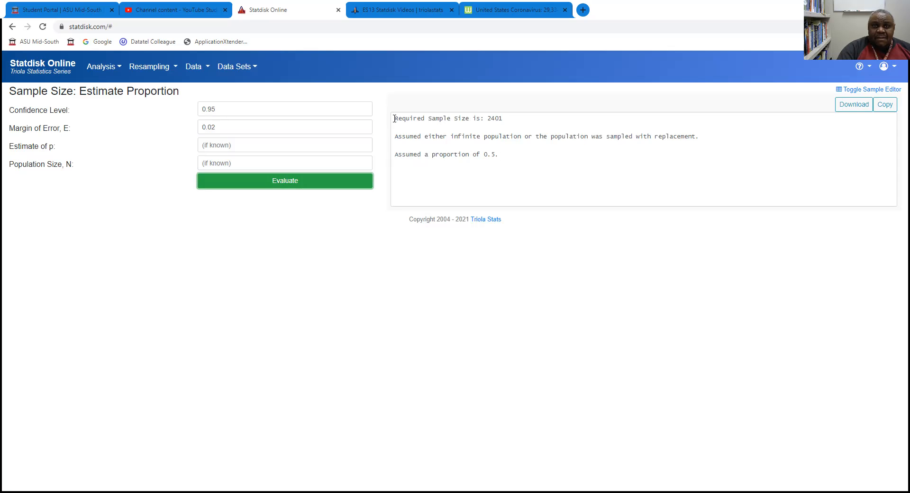
left_click_drag(487, 119, 503, 119)
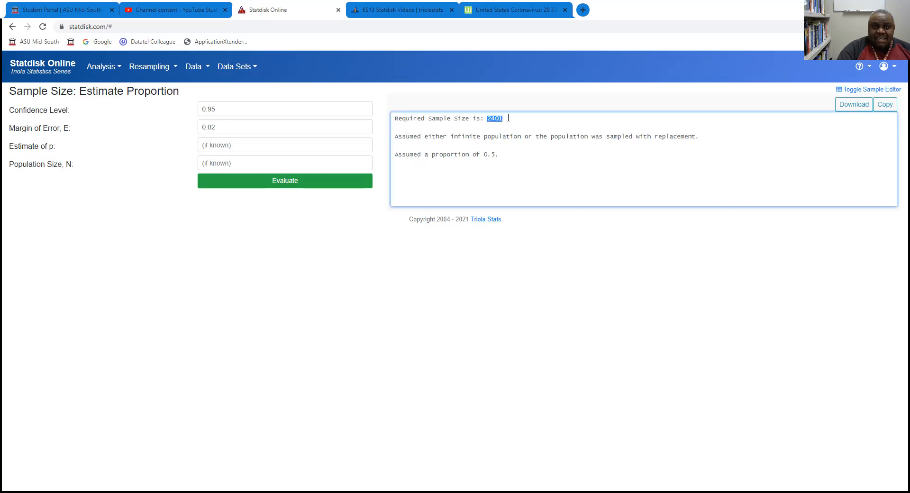
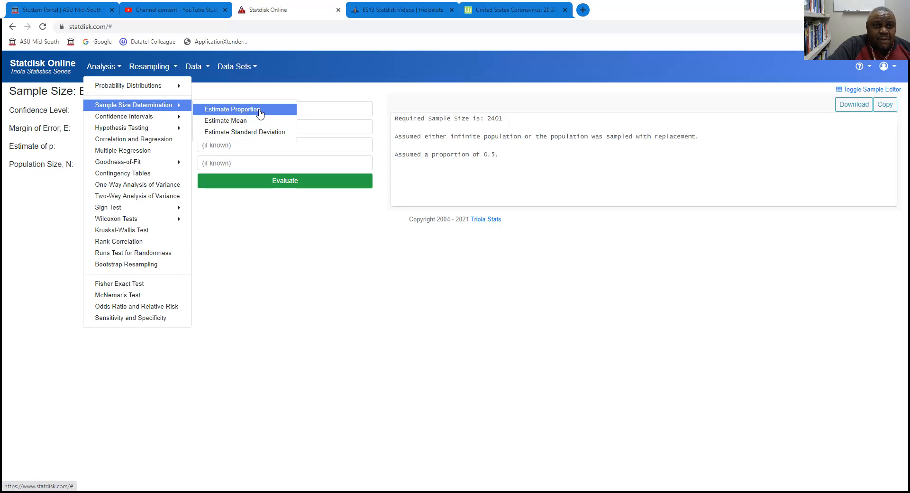
Calculate the sample size for a new proportion estimate with confidence level .90 and margin of error 0.03, and highlight the result.
left_click(259, 111)
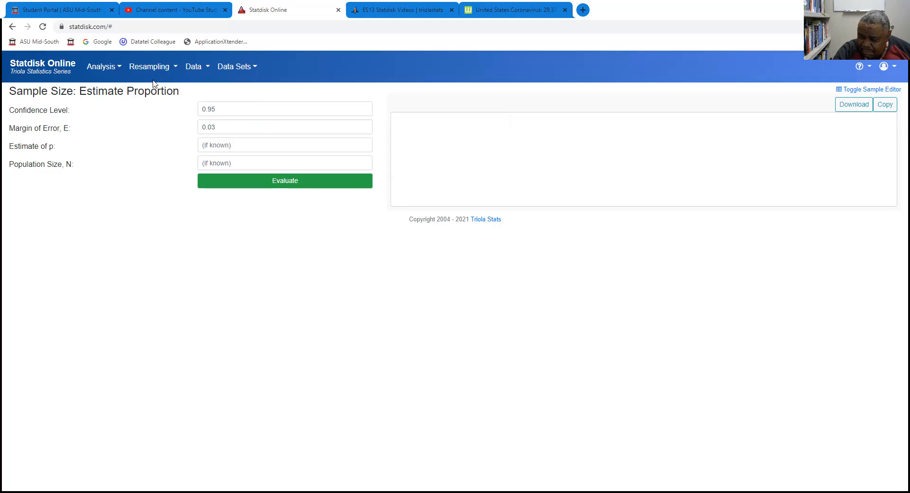
left_click_drag(200, 109, 242, 107)
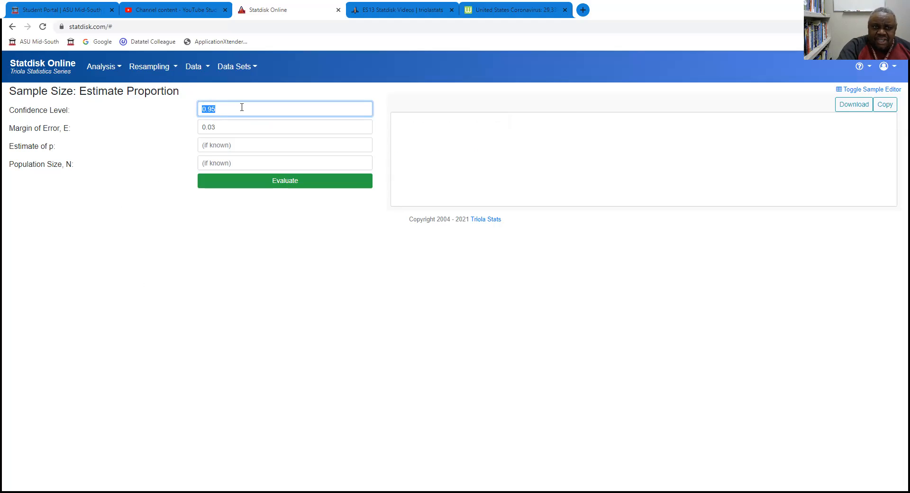
type(".90")
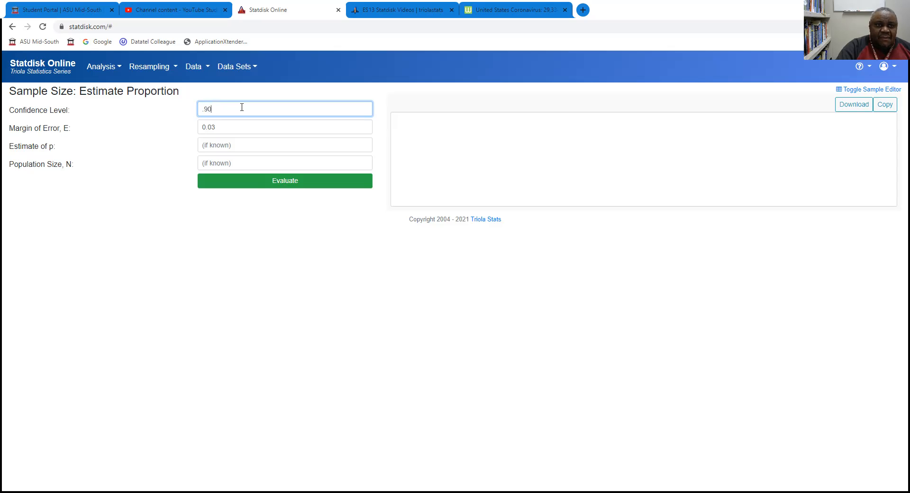
key("Tab")
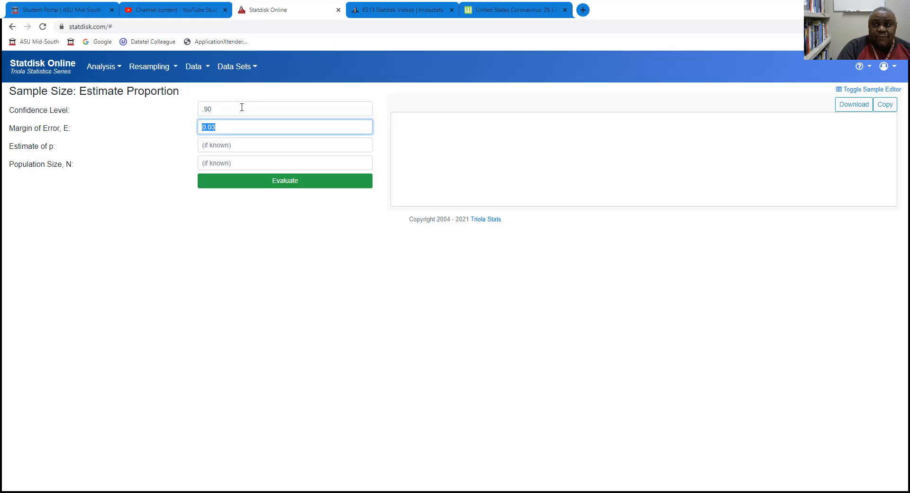
type("0.03")
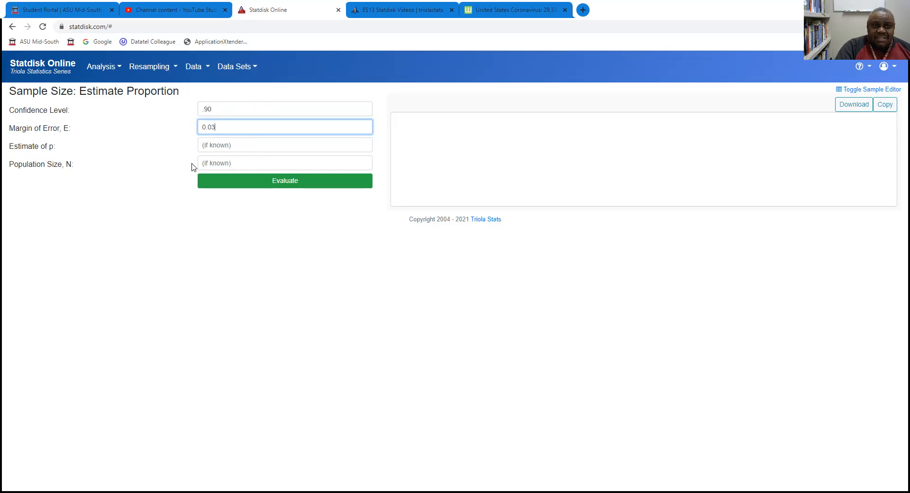
left_click(291, 188)
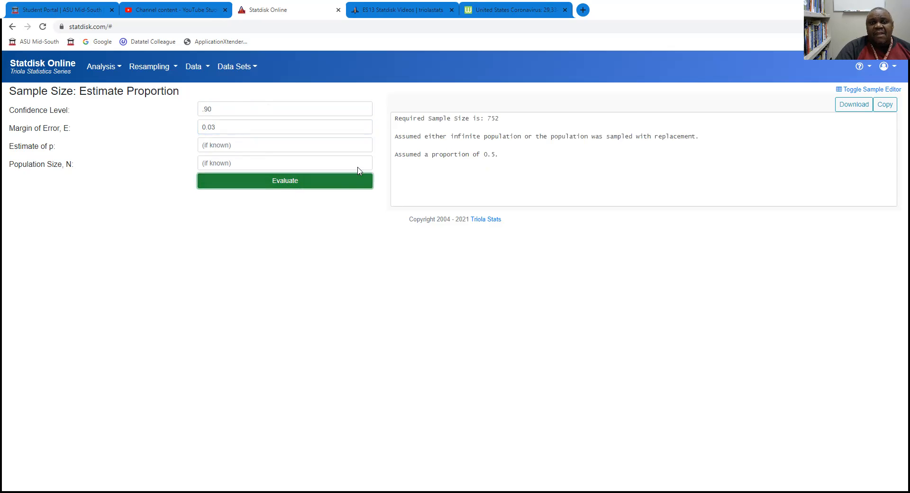
left_click_drag(487, 117, 499, 119)
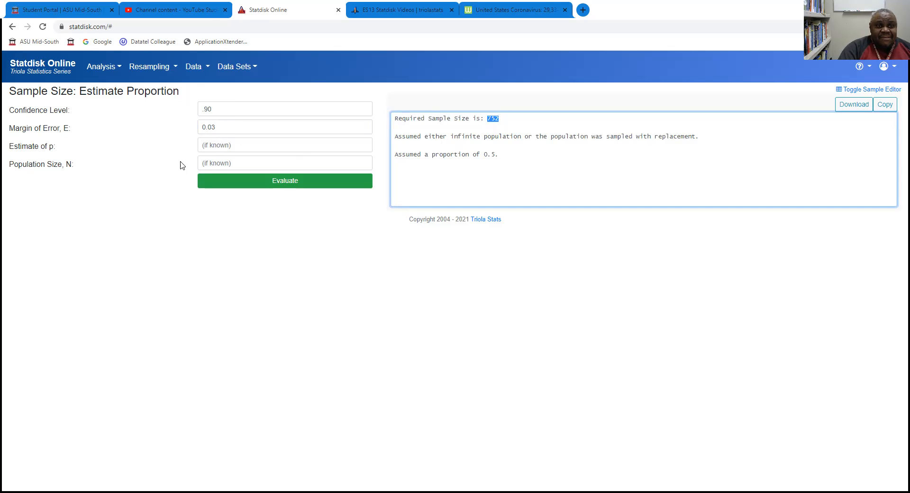
Set the estimate of p to 0.15, recalculate the required sample size and highlight the resulting number.
left_click(218, 148)
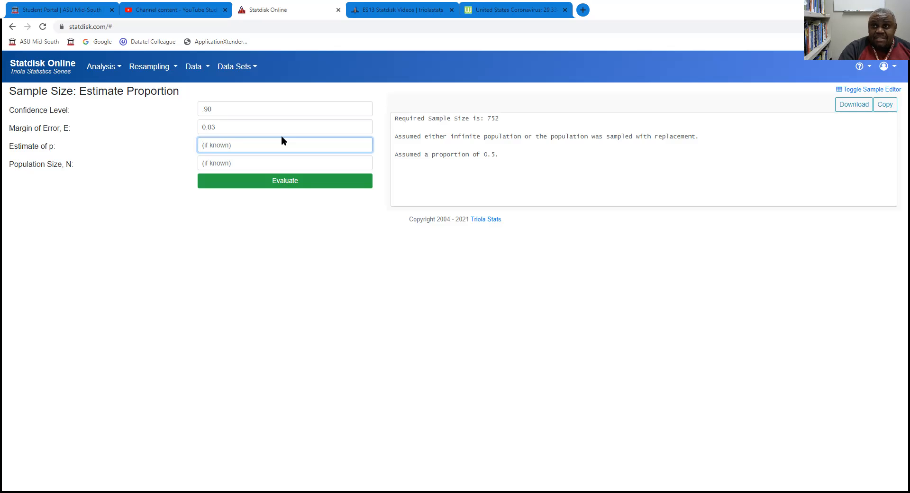
type("0")
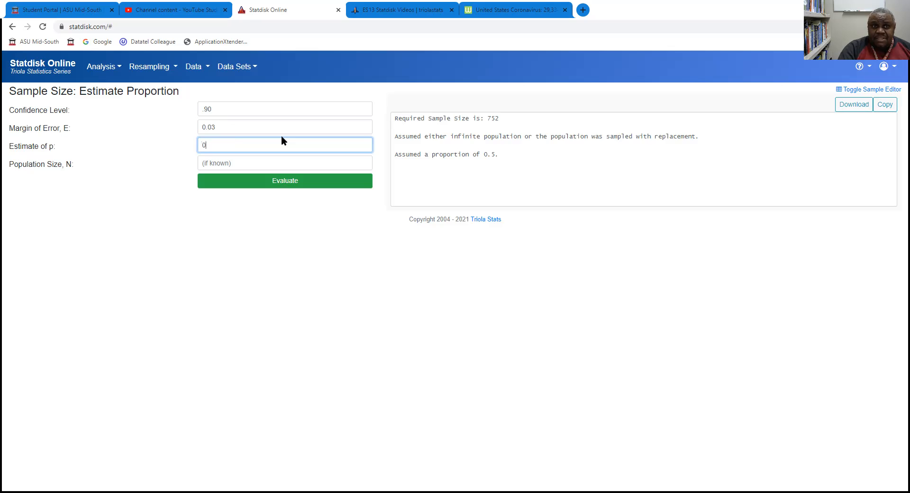
type(".15")
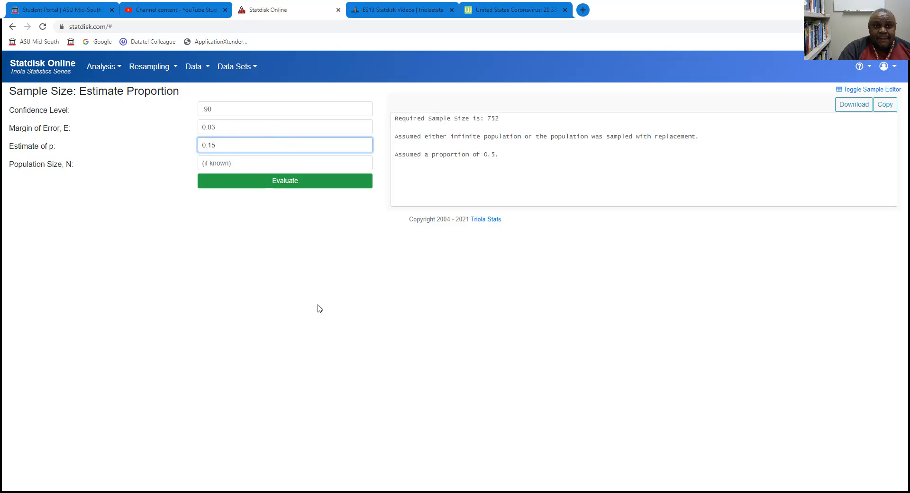
left_click(286, 184)
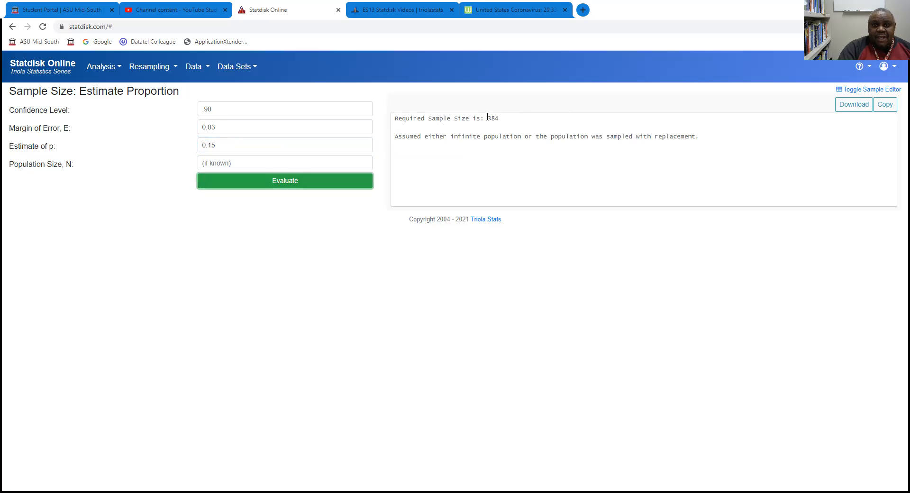
left_click_drag(488, 118, 500, 119)
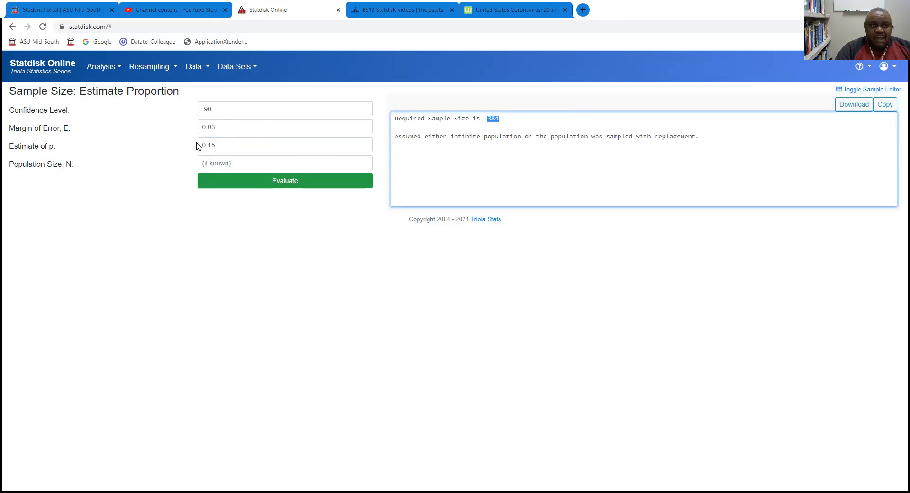
Compare the required sample sizes by recalculating with the estimate of p cleared and again with it set to 0.15.
left_click_drag(200, 143, 224, 143)
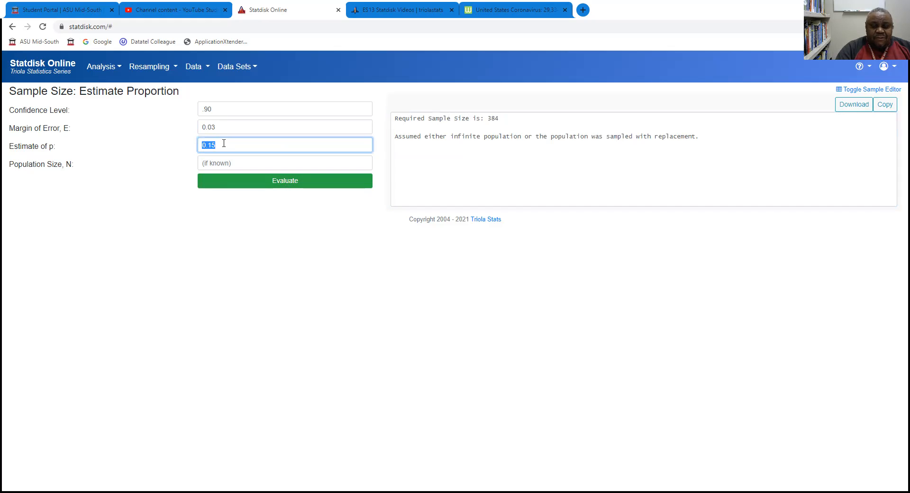
key("BackSpace")
left_click(304, 180)
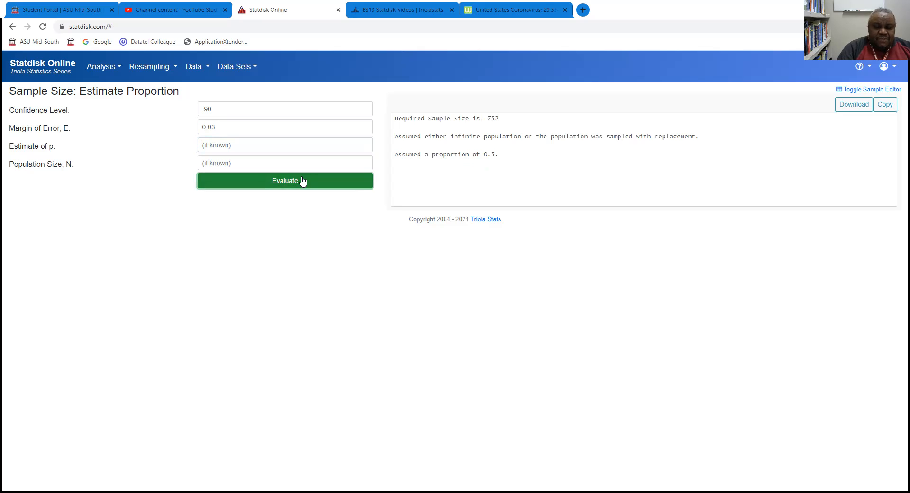
left_click(222, 147)
type("0.15")
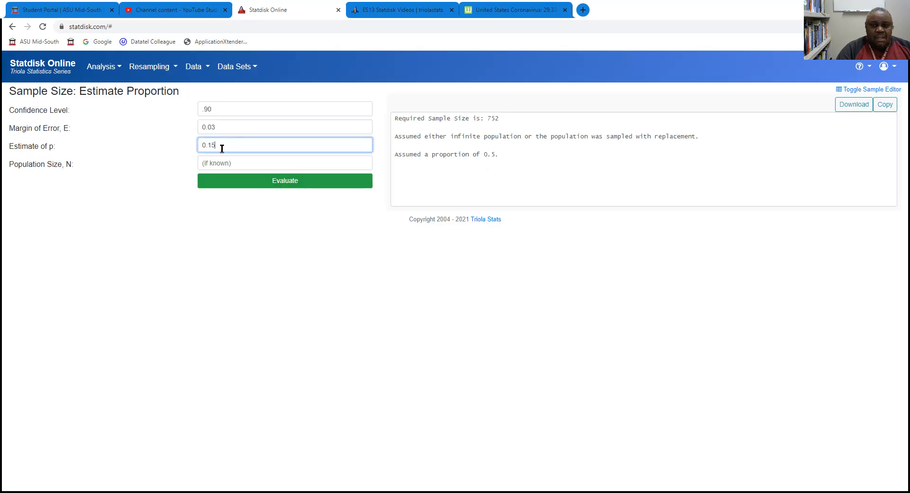
left_click(290, 183)
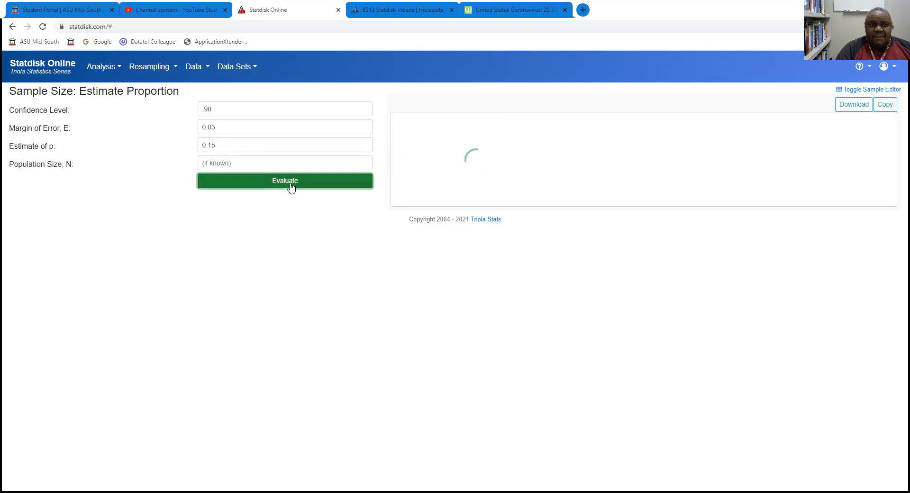